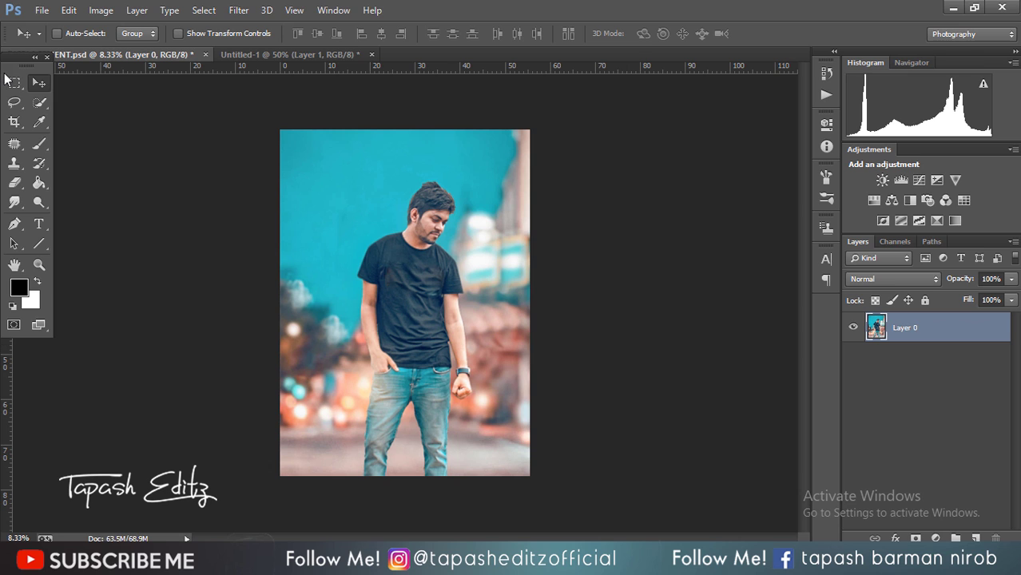
# - Duplicate the photo layer Layer 0 as a new layer named Layer 1
pyautogui.rightClick(960, 330)
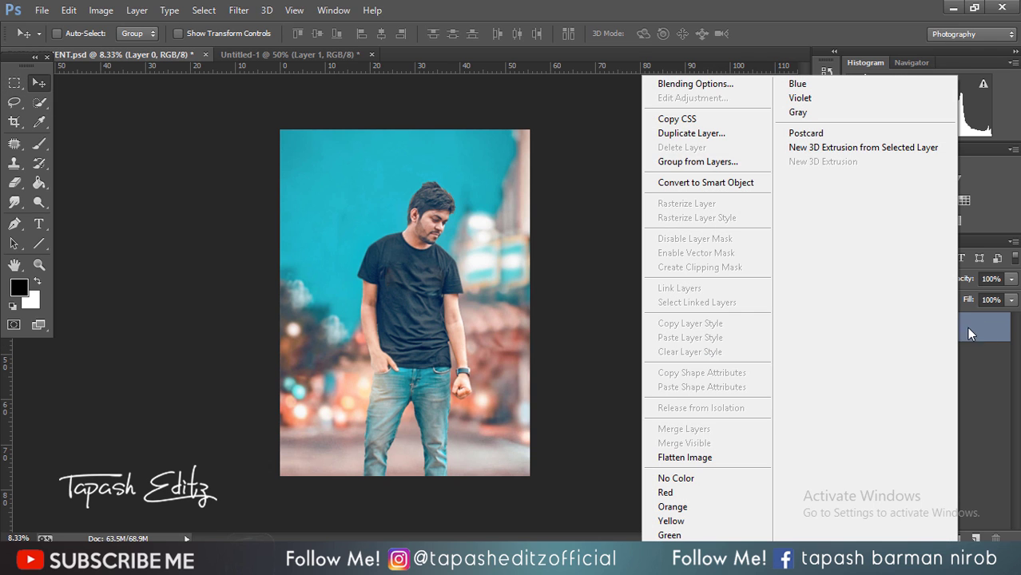
pyautogui.click(722, 136)
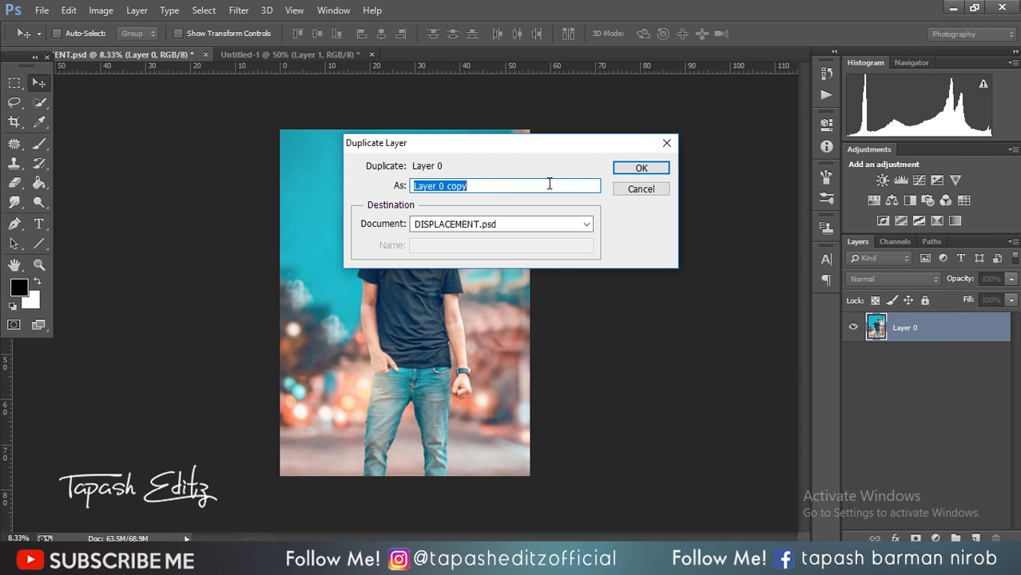
pyautogui.click(501, 188)
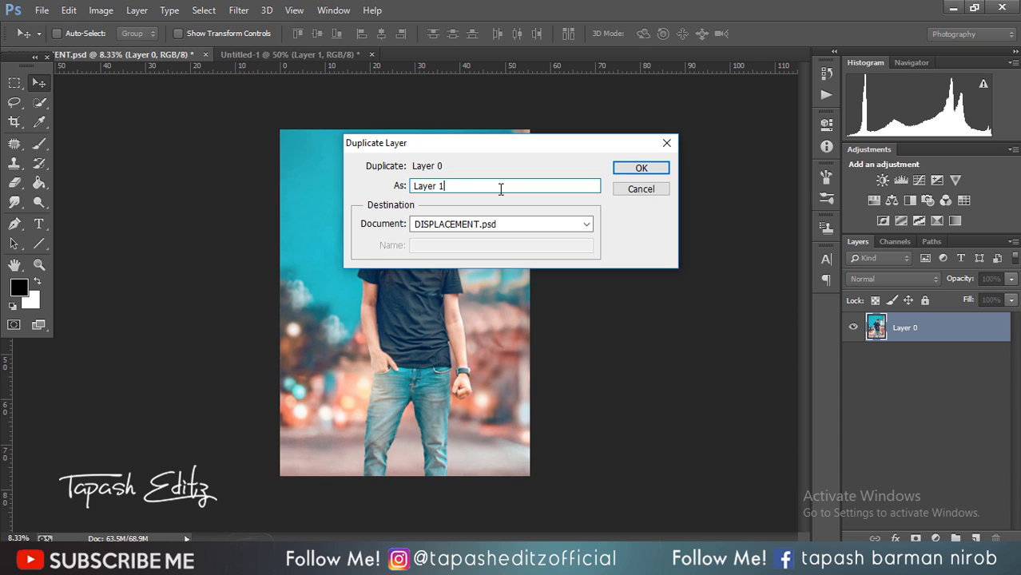
pyautogui.press('Return')
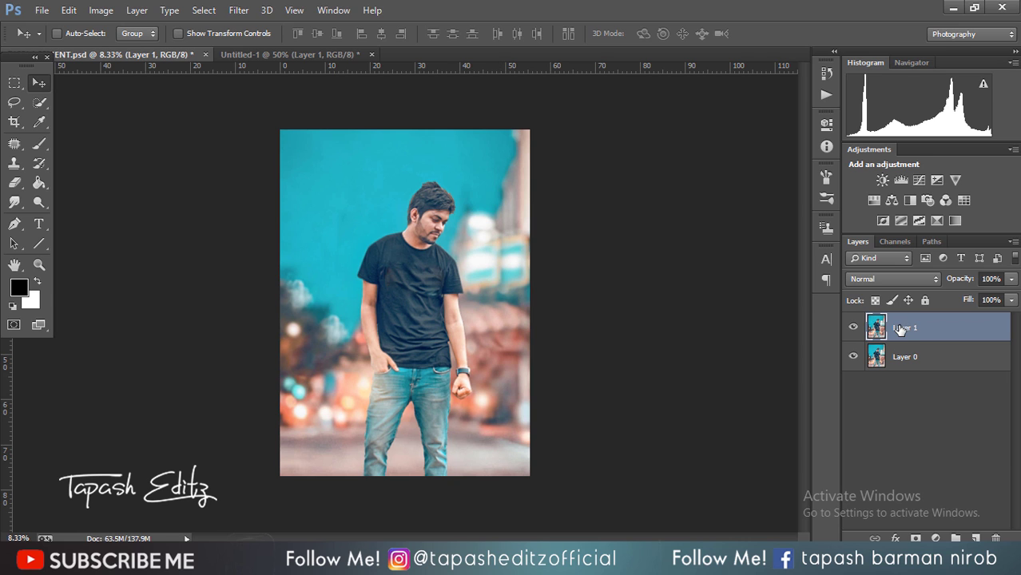
# - Convert Layer 1 to a smart object and apply a Gaussian Blur with a 3-pixel radius
pyautogui.rightClick(939, 330)
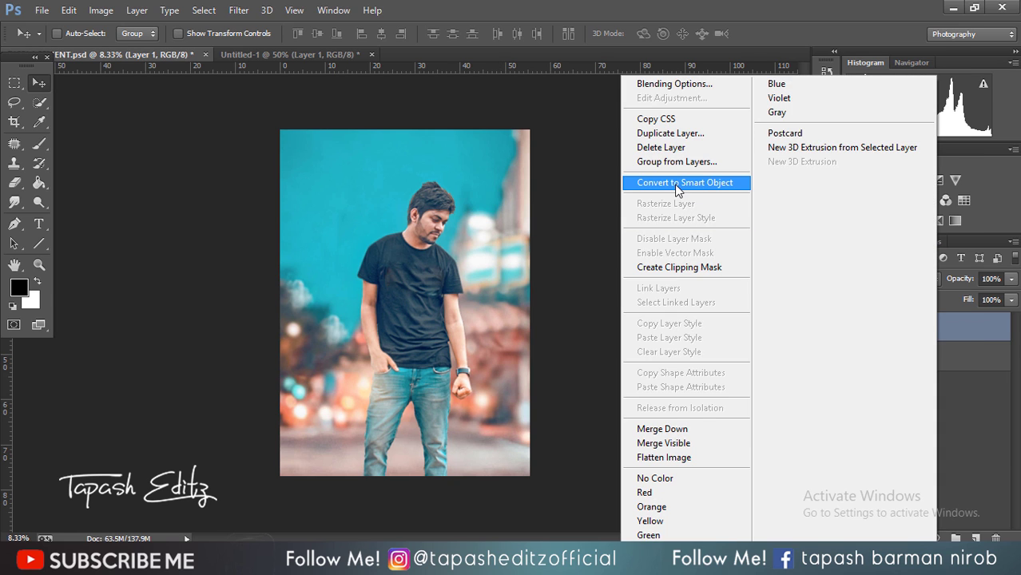
pyautogui.click(678, 185)
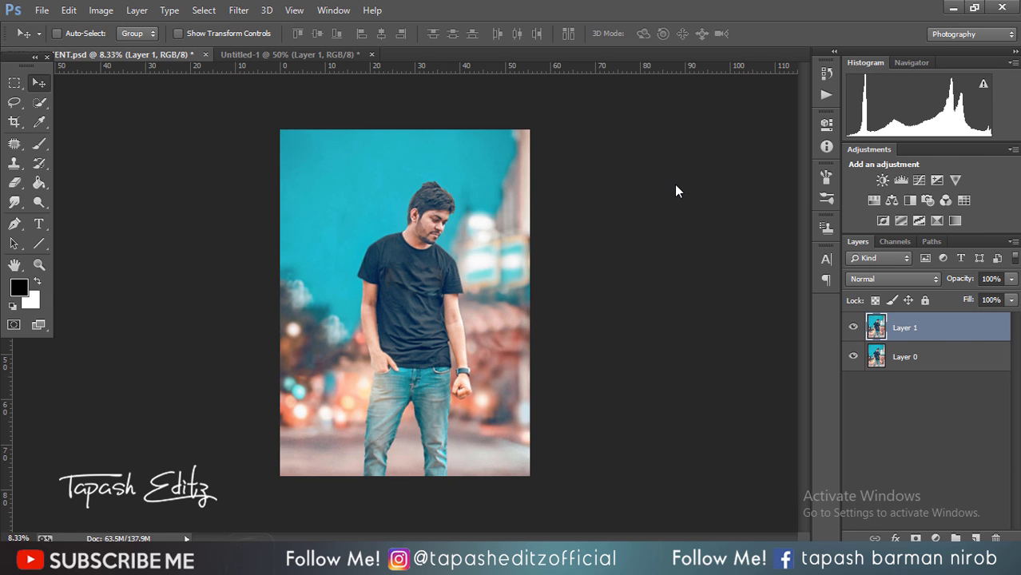
pyautogui.click(239, 11)
pyautogui.moveTo(328, 176)
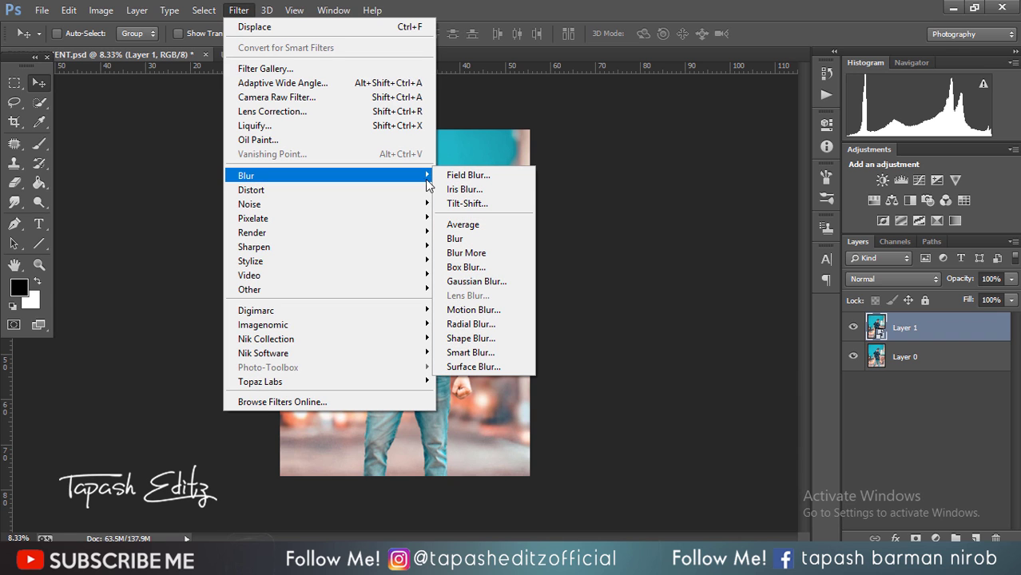
pyautogui.click(504, 281)
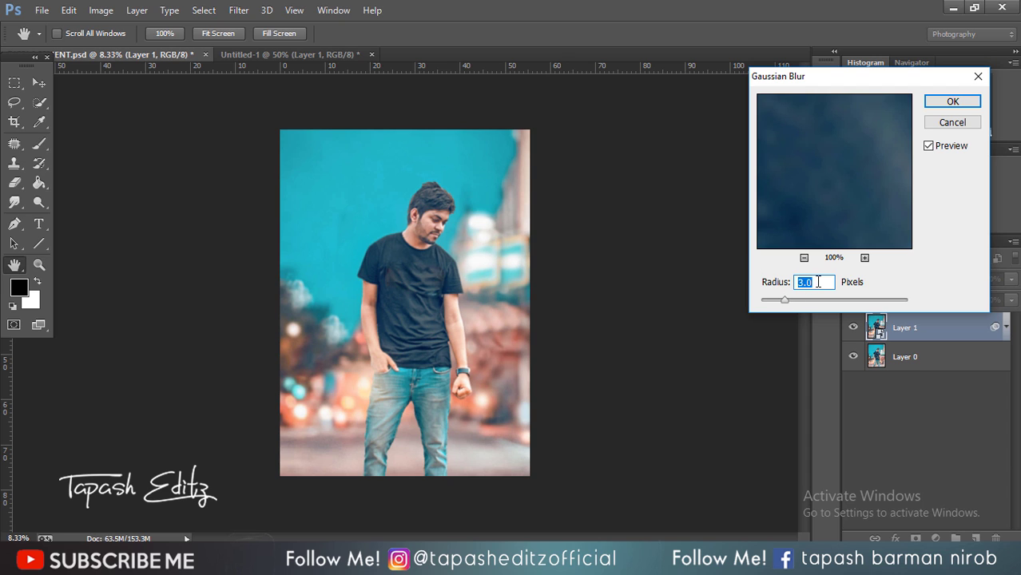
pyautogui.write('23')
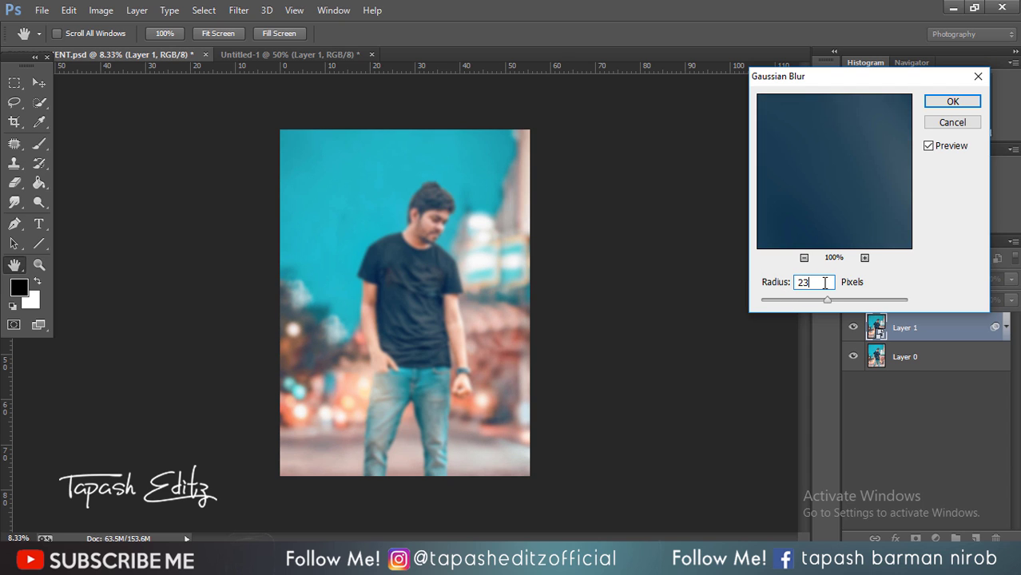
pyautogui.press('BackSpace')
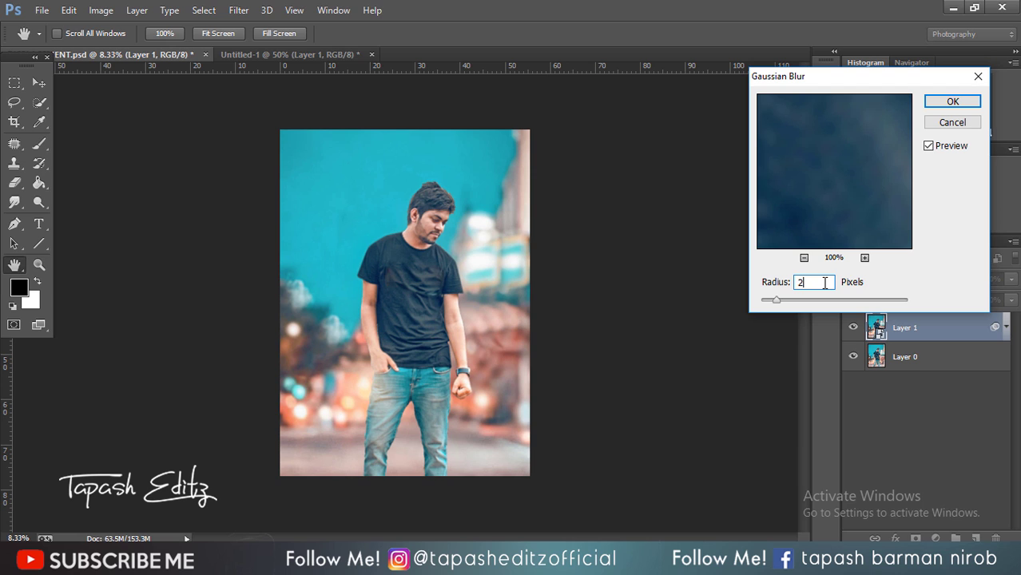
pyautogui.write('3')
pyautogui.write('1')
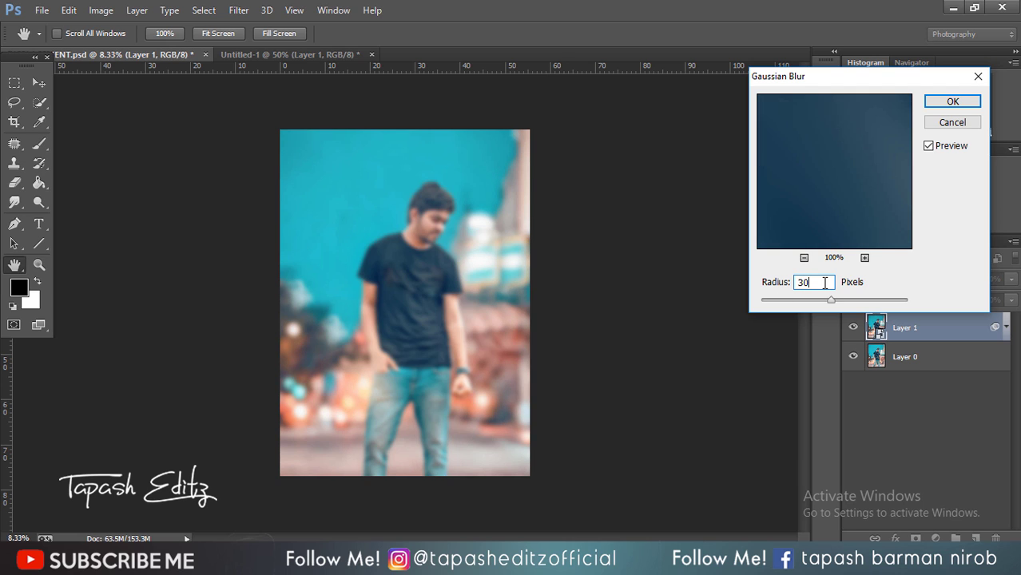
pyautogui.press('BackSpace')
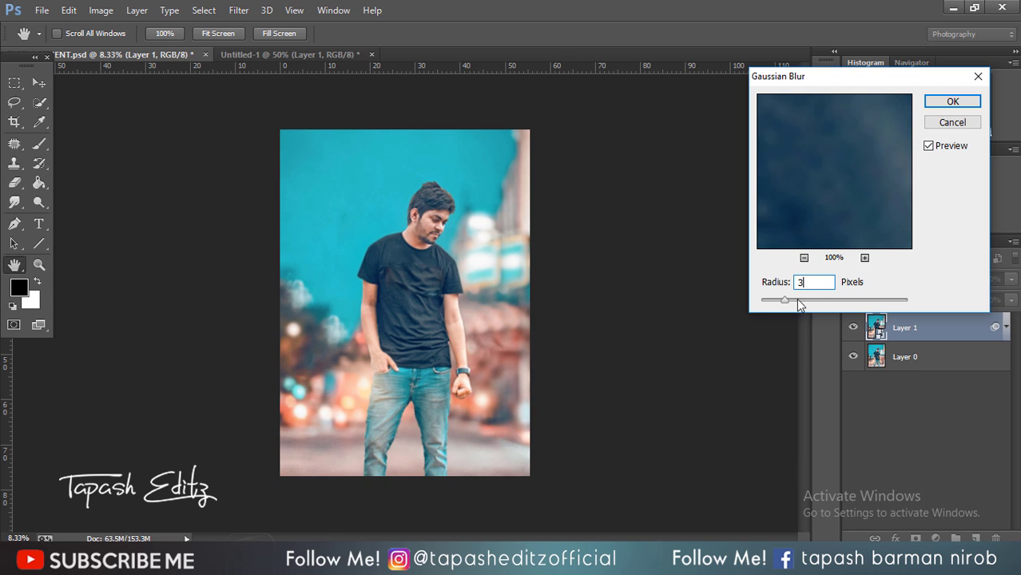
pyautogui.click(952, 101)
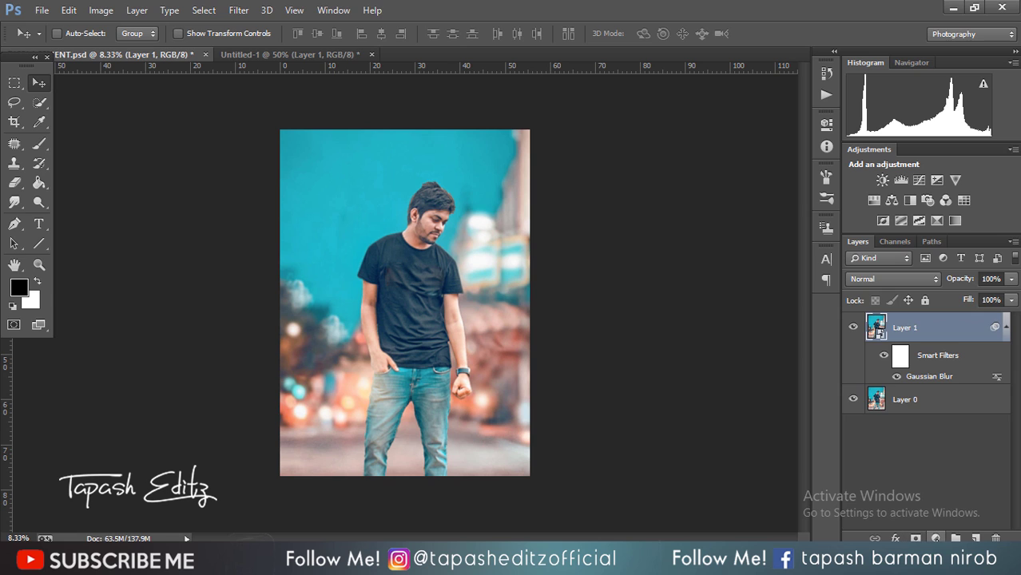
# - Add a Black & White adjustment layer clipped to Layer 1
pyautogui.click(936, 539)
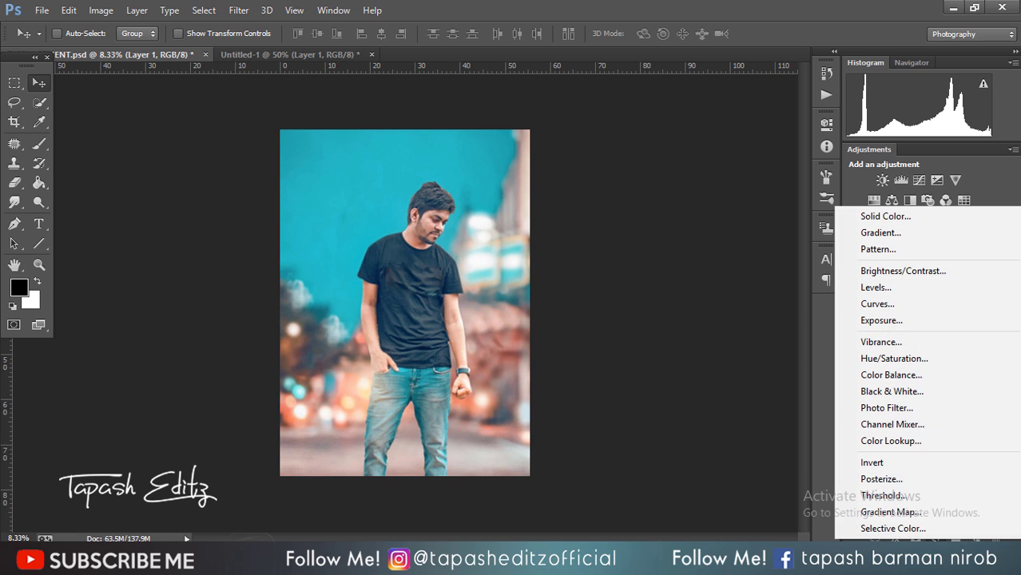
pyautogui.click(919, 391)
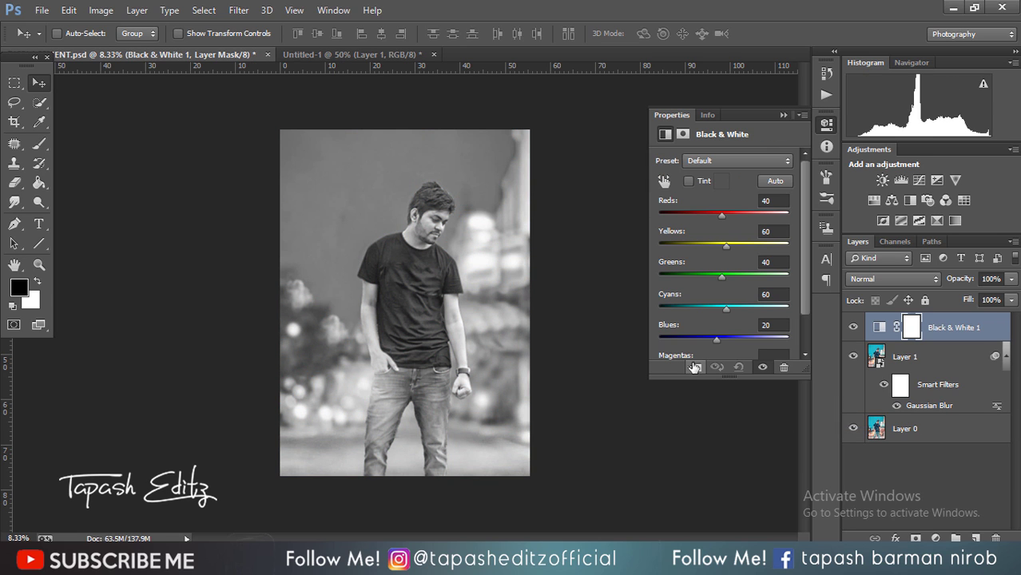
pyautogui.click(694, 367)
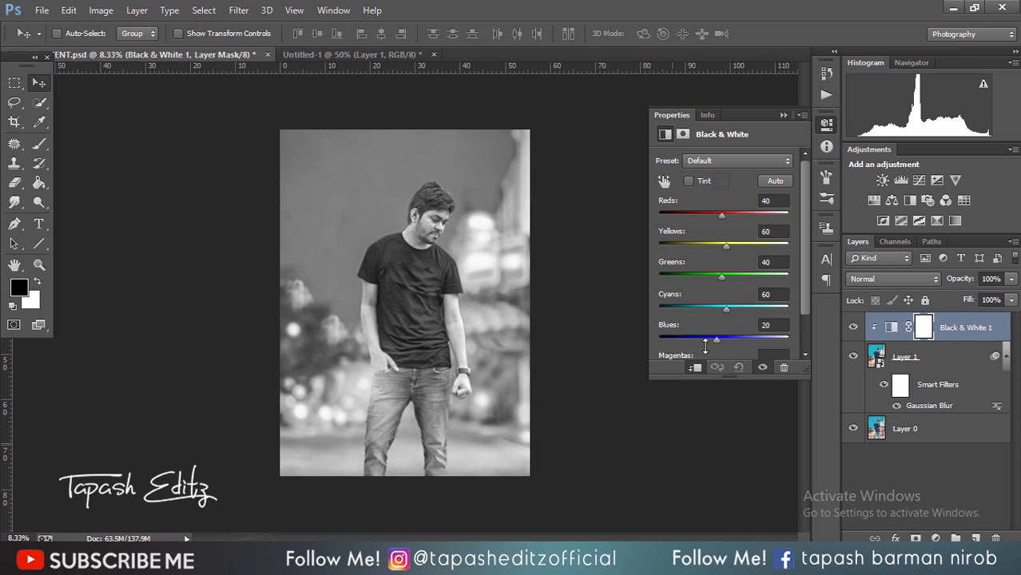
pyautogui.click(784, 116)
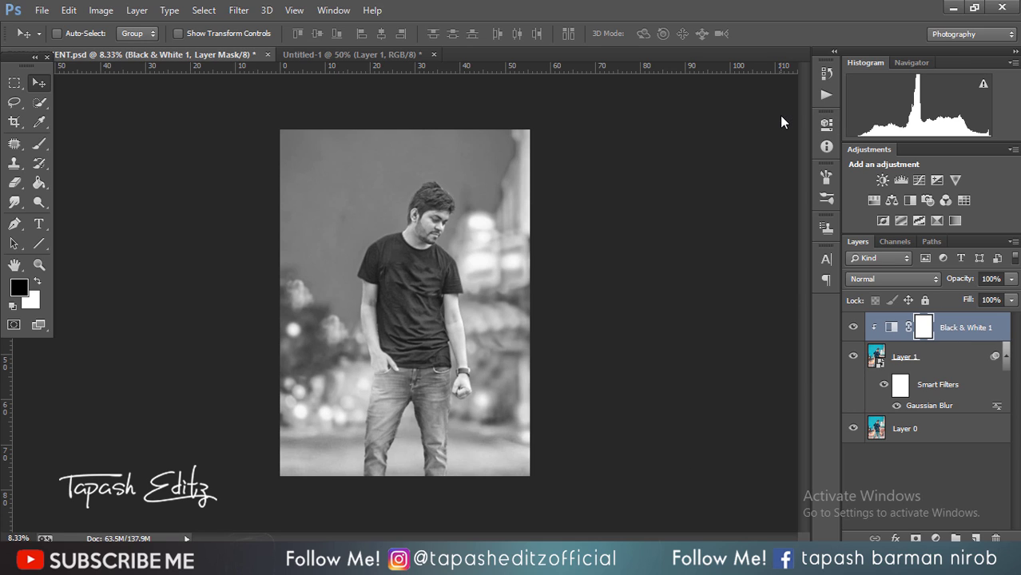
# - Save the document as DISPLACEMENT.psd in Photoshop format, replacing the existing file
pyautogui.click(42, 10)
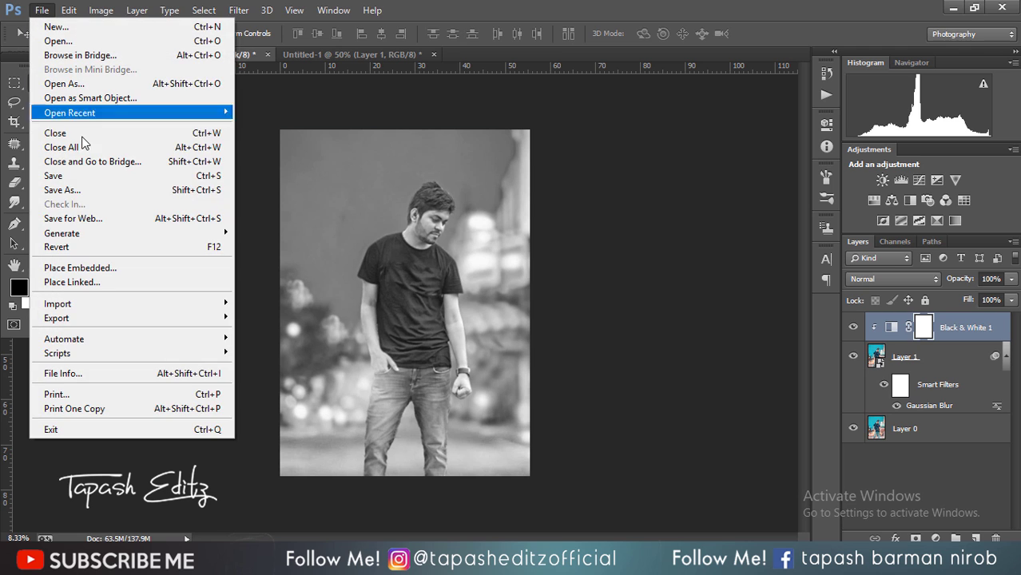
pyautogui.click(166, 196)
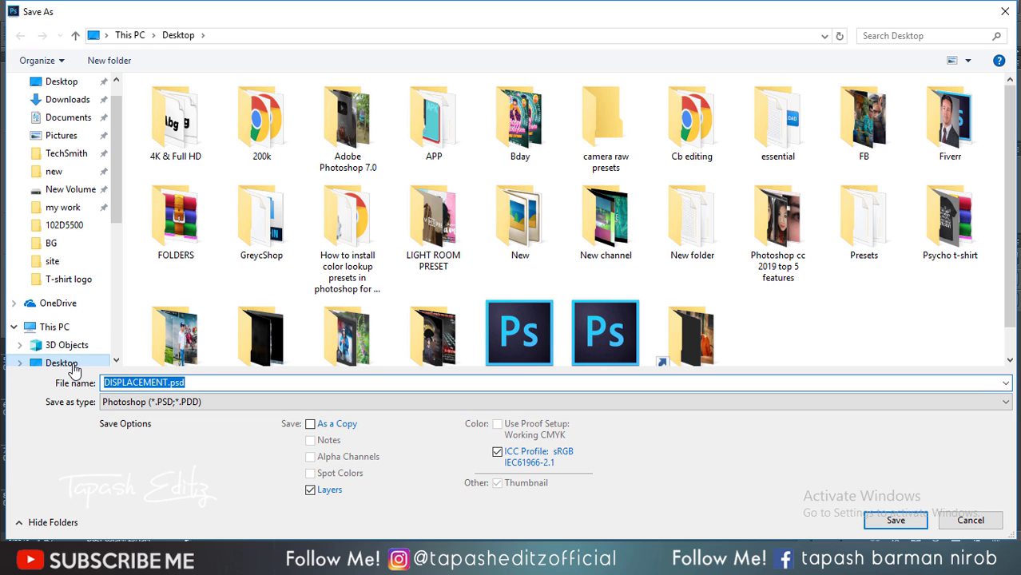
pyautogui.click(201, 402)
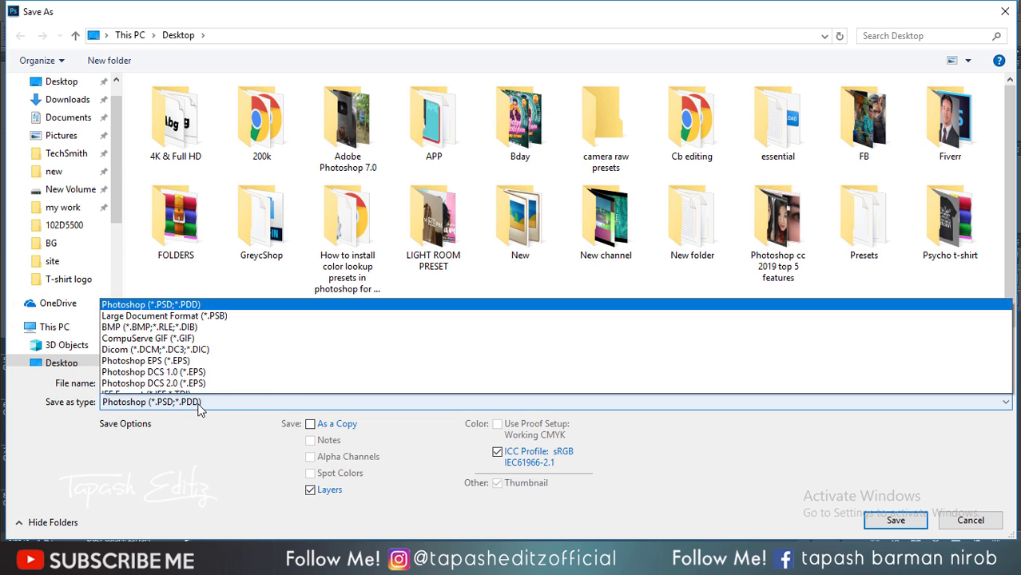
pyautogui.click(168, 384)
pyautogui.doubleClick(168, 383)
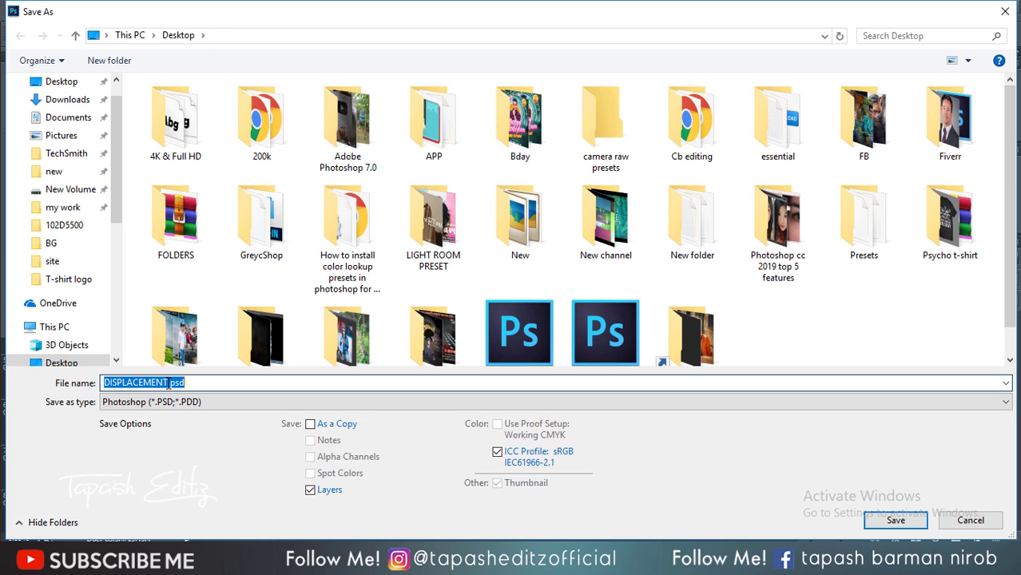
pyautogui.press('BackSpace')
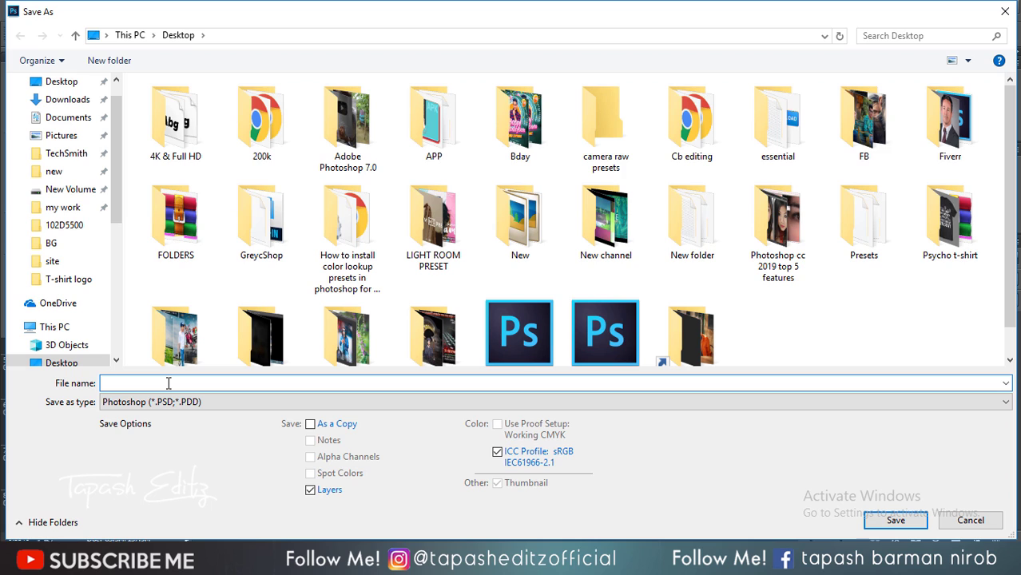
pyautogui.write('DISPLACEMENT')
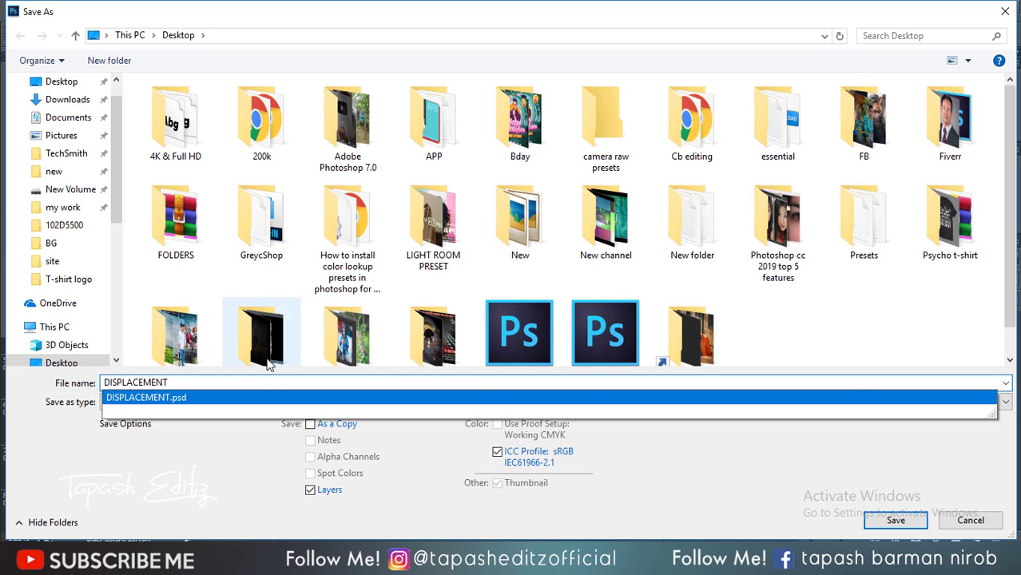
pyautogui.click(896, 521)
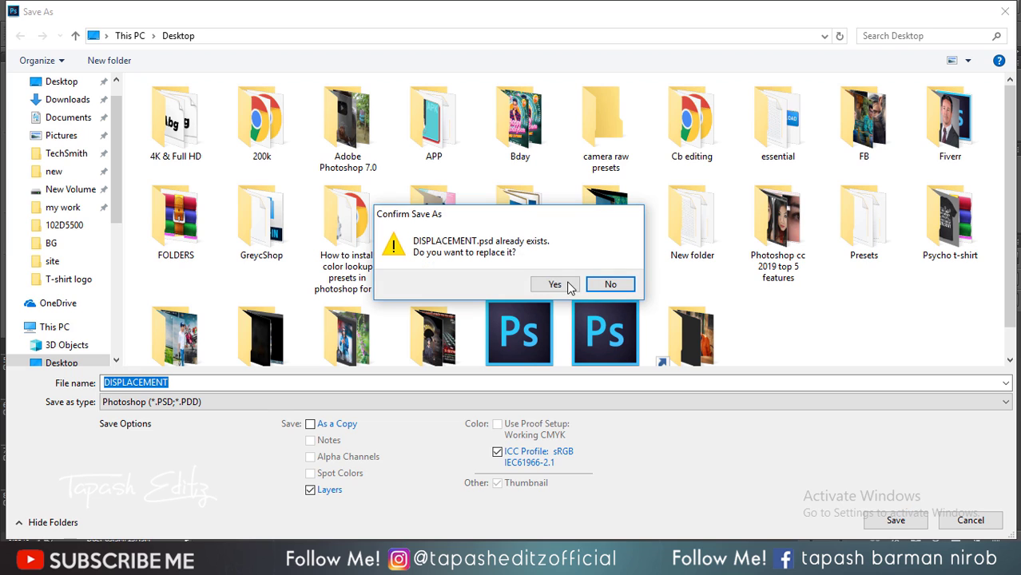
pyautogui.click(611, 284)
# - Finish the save, then group Layer 1 with its adjustment below Layer 0 and hide the group
pyautogui.click(473, 137)
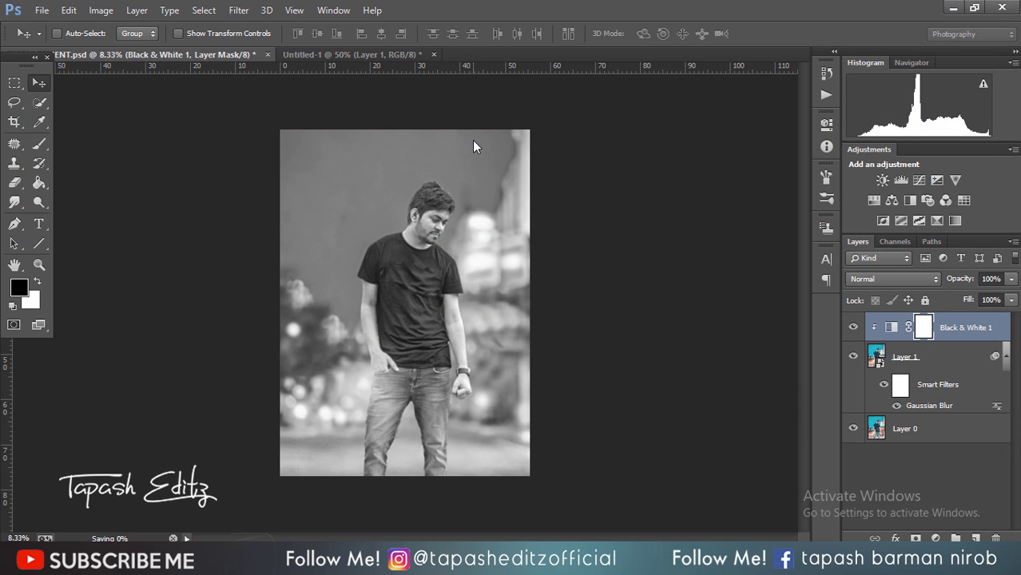
pyautogui.keyDown('shift'); pyautogui.click(948, 360); pyautogui.keyUp('shift')
pyautogui.moveTo(947, 364); pyautogui.dragTo(956, 539)
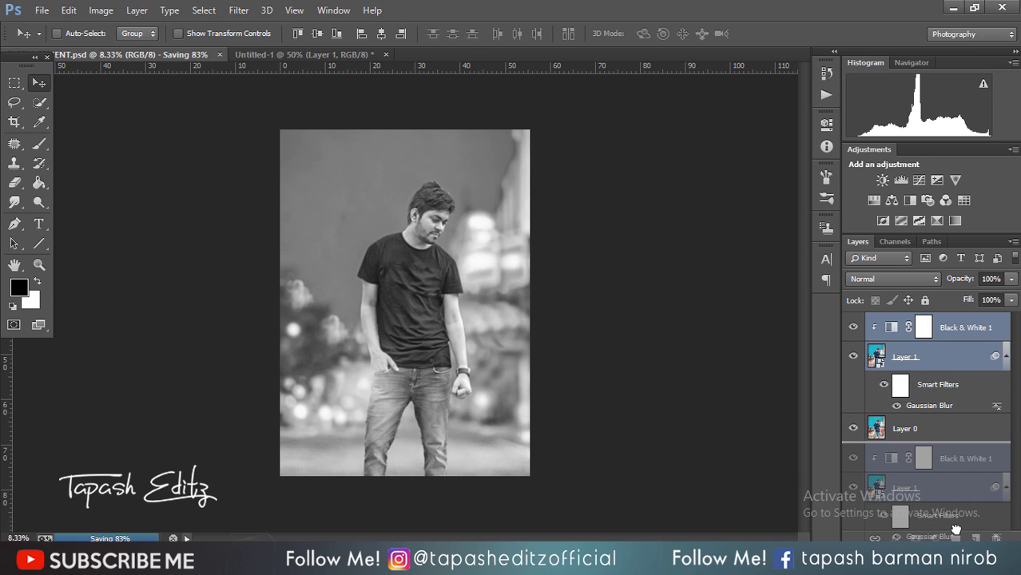
pyautogui.moveTo(935, 337); pyautogui.dragTo(933, 384)
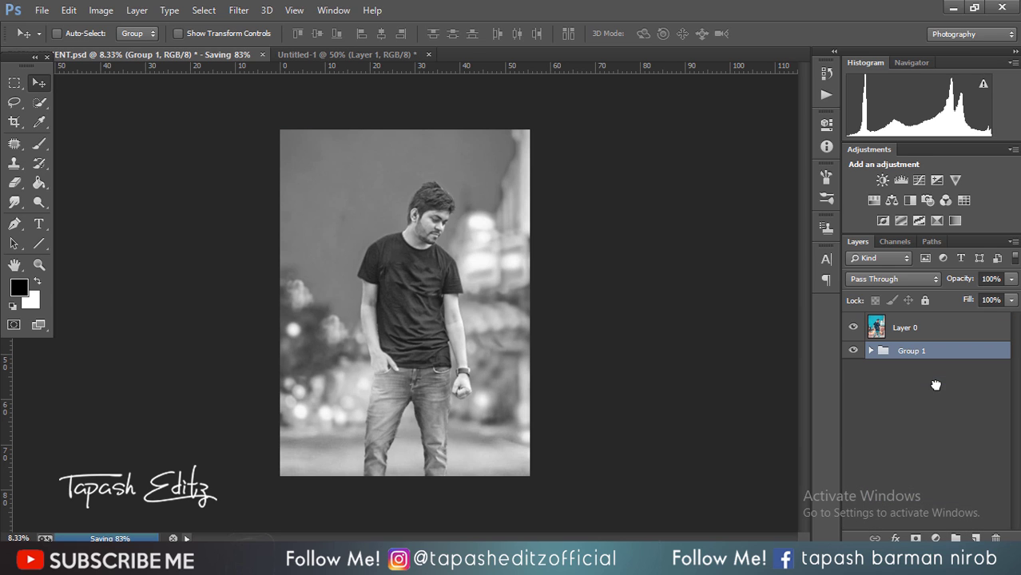
pyautogui.click(853, 352)
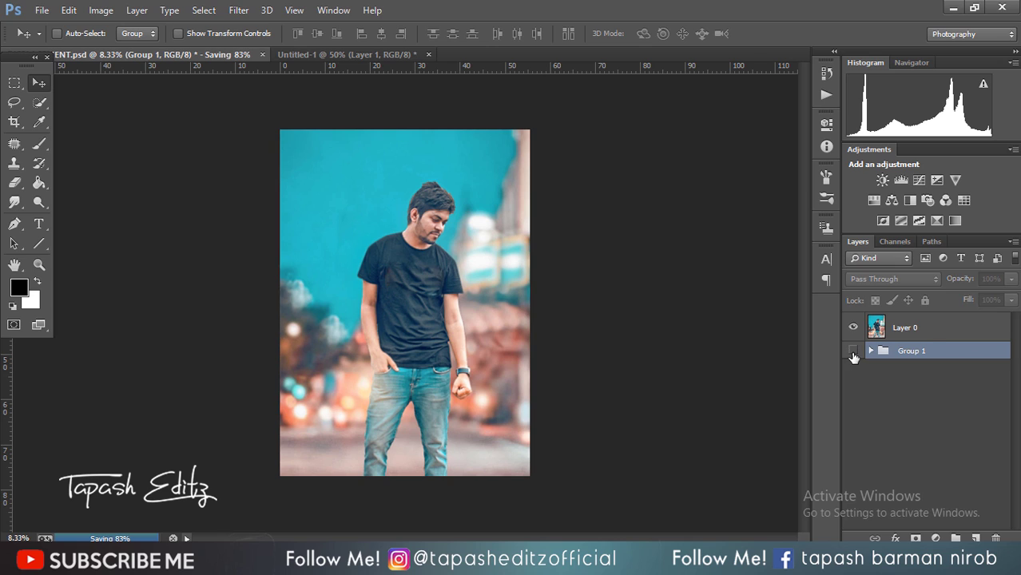
pyautogui.click(928, 330)
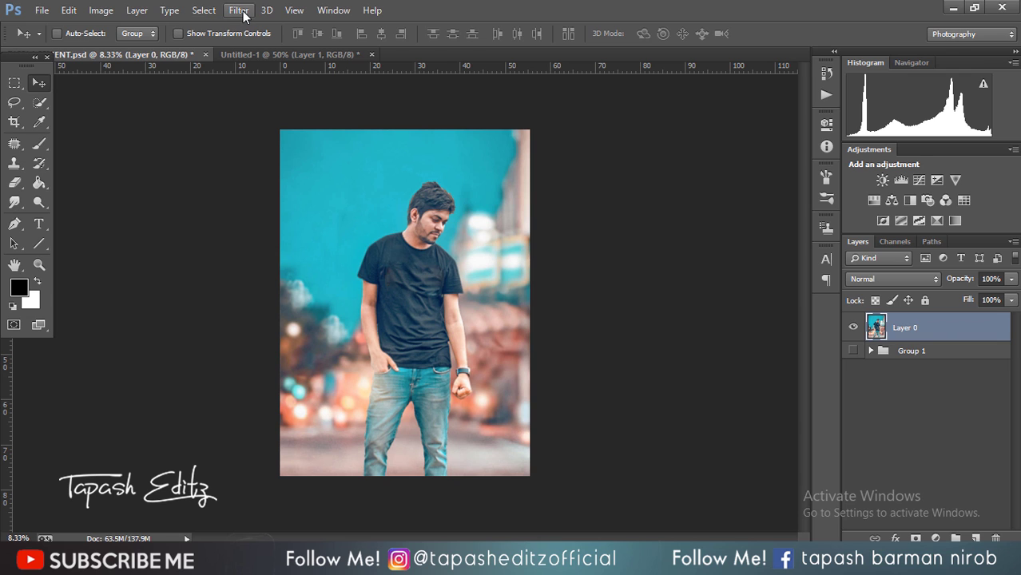
# - Place Levis logo.jpg from F:\Tutorial 2\T-shirt logo and scale it up over the shirt
pyautogui.click(41, 11)
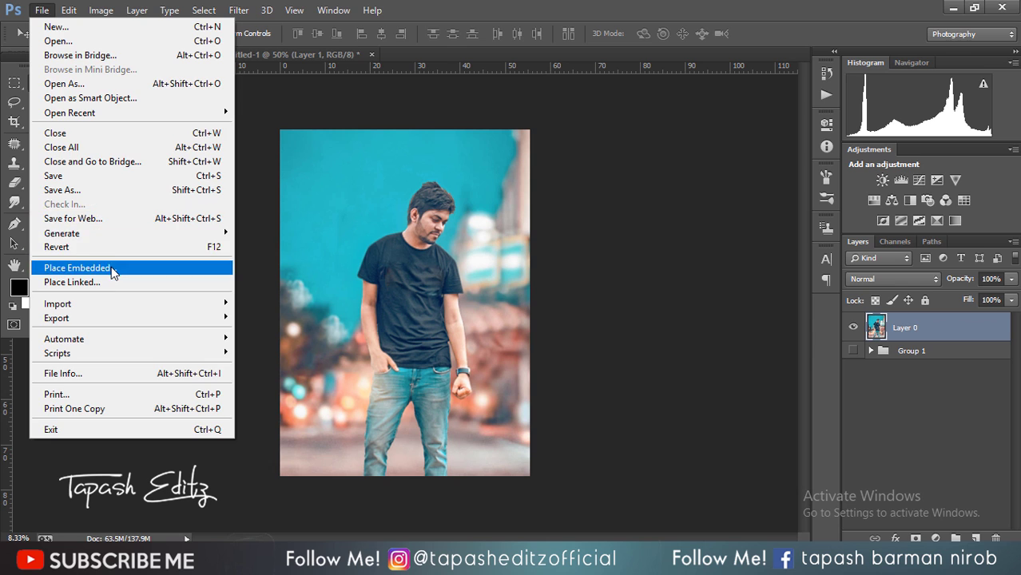
pyautogui.click(113, 270)
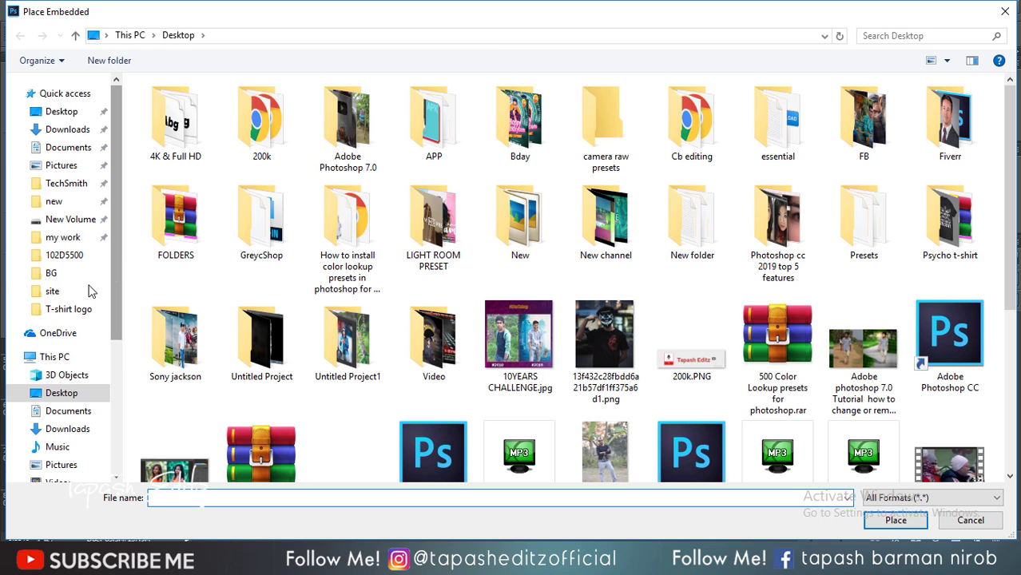
pyautogui.scroll(-4, 76, 396)
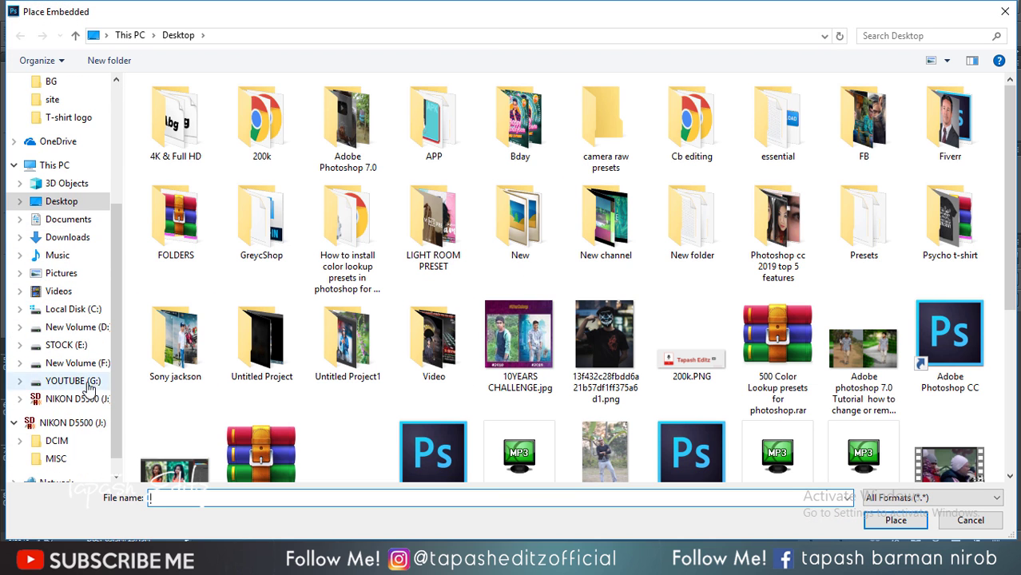
pyautogui.click(76, 363)
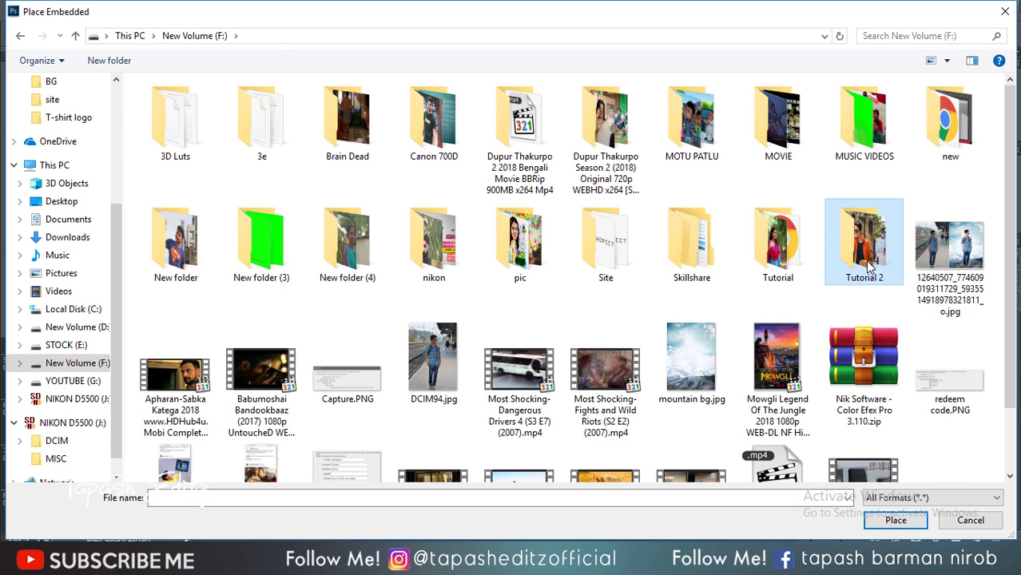
pyautogui.doubleClick(872, 266)
pyautogui.scroll(-2, 474, 299)
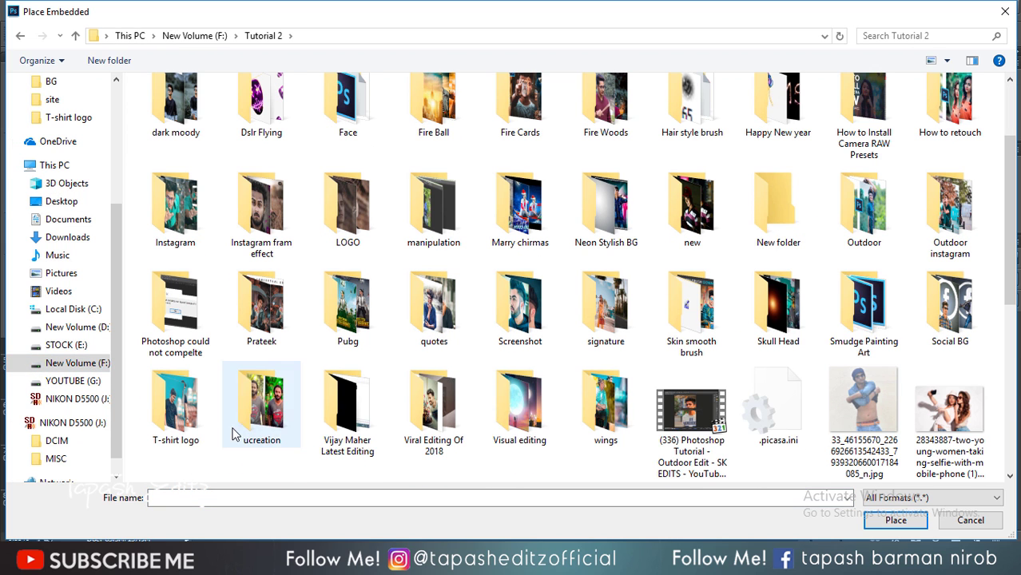
pyautogui.doubleClick(174, 406)
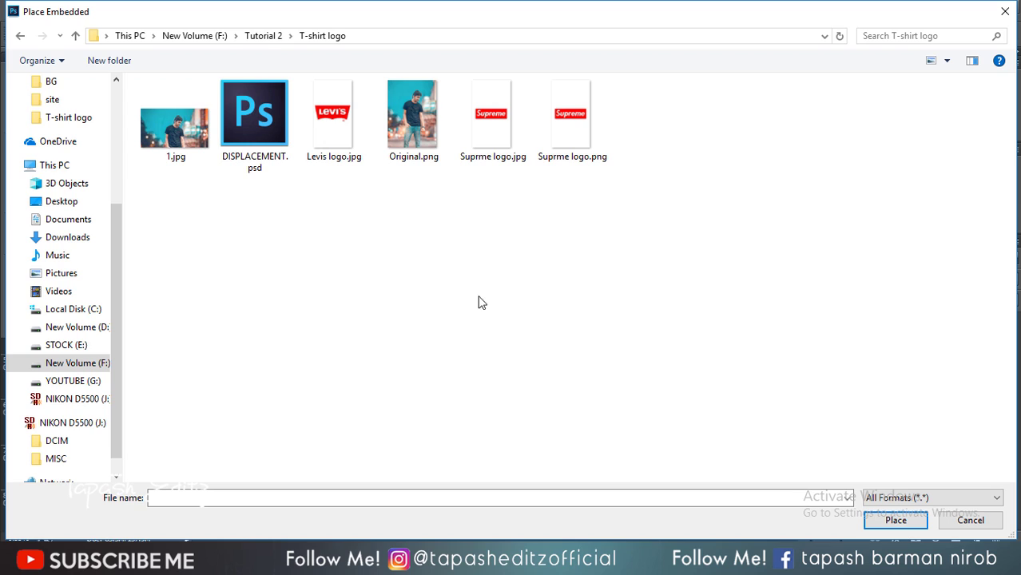
pyautogui.moveTo(334, 120)
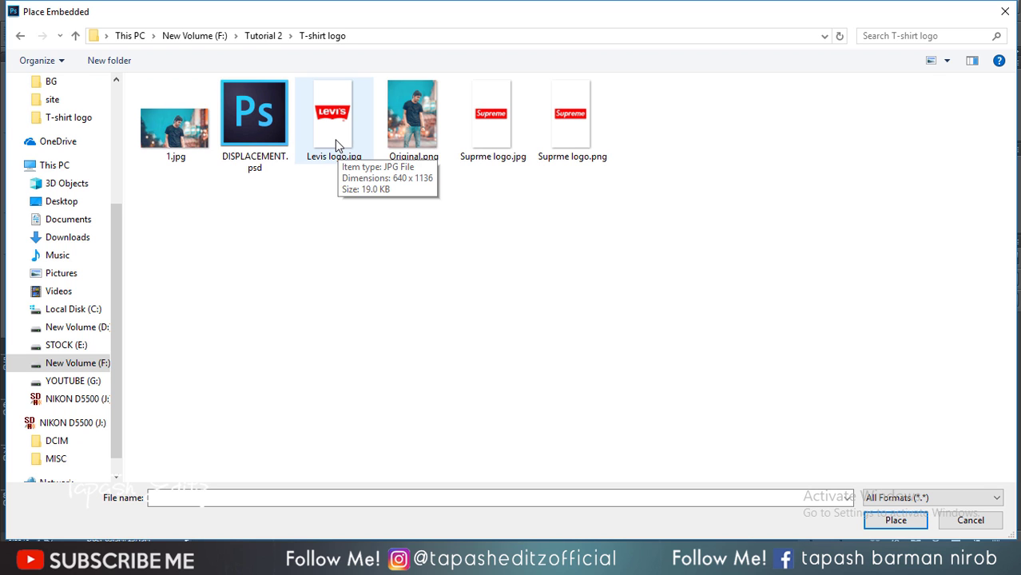
pyautogui.doubleClick(335, 144)
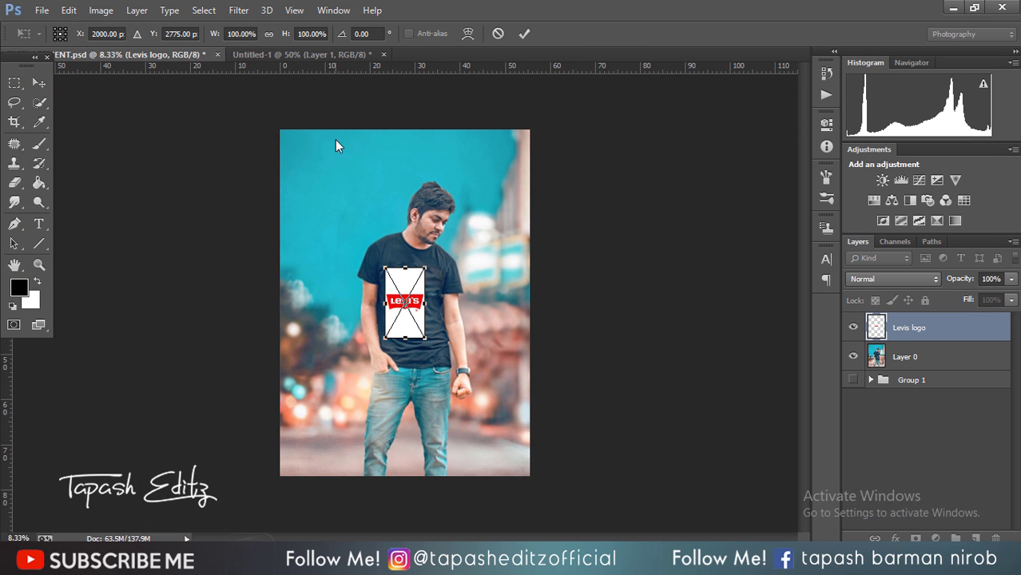
pyautogui.moveTo(426, 270); pyautogui.dragTo(487, 157)
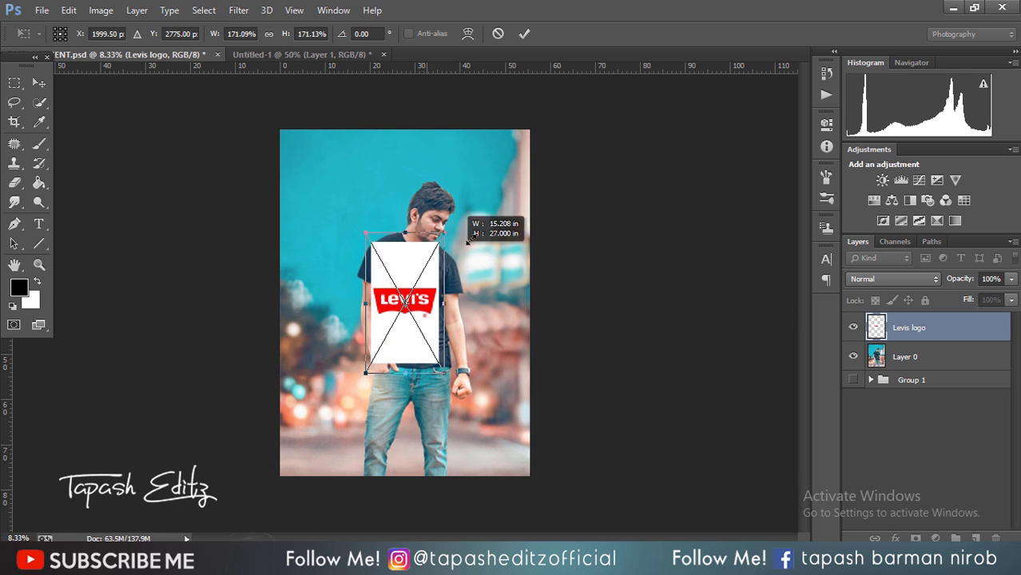
# - Commit the logo's size and mask the layer to the red Levi's banner via Quick Selection
pyautogui.click(525, 35)
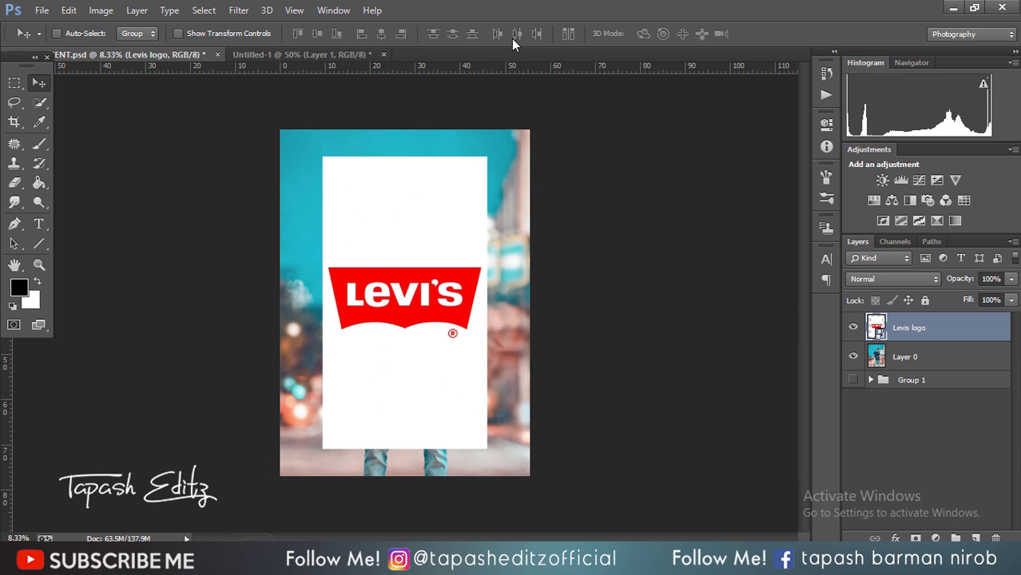
pyautogui.click(39, 102)
pyautogui.moveTo(352, 296)
pyautogui.mouseDown()
pyautogui.moveTo(438, 280)
pyautogui.moveTo(379, 295)
pyautogui.mouseUp()
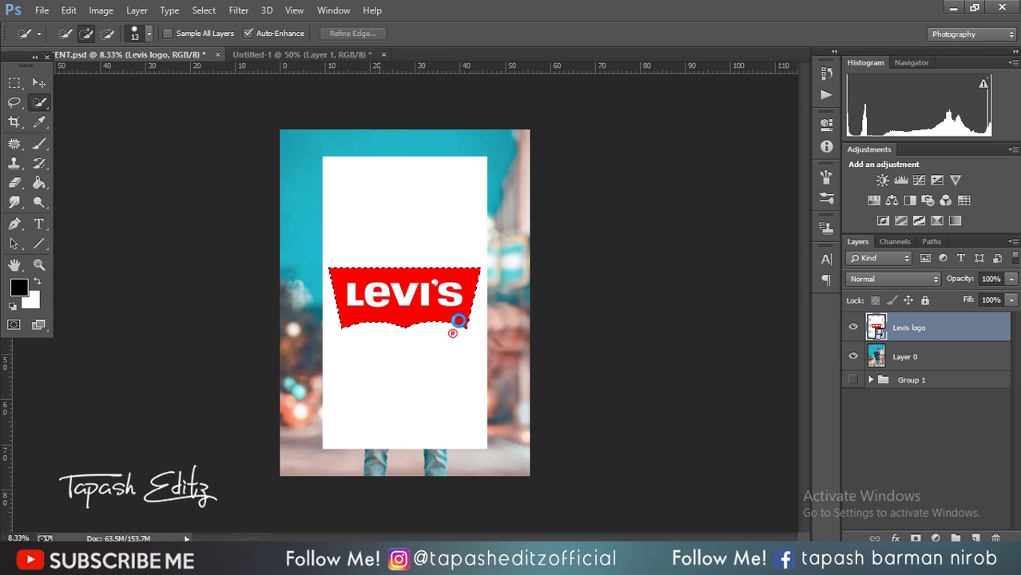
pyautogui.click(916, 539)
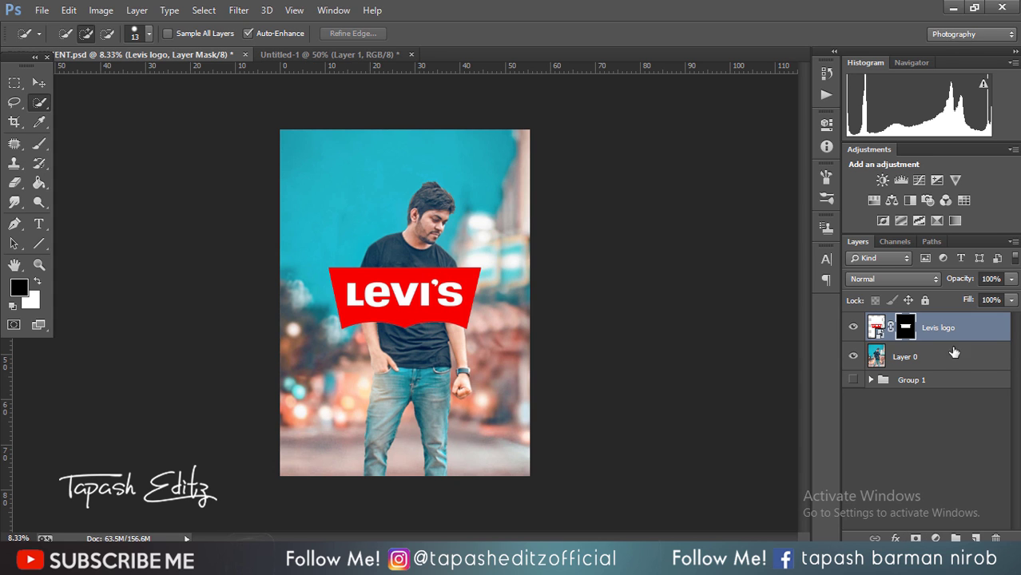
# - Rasterize the Levis logo layer and apply its layer mask permanently
pyautogui.rightClick(906, 325)
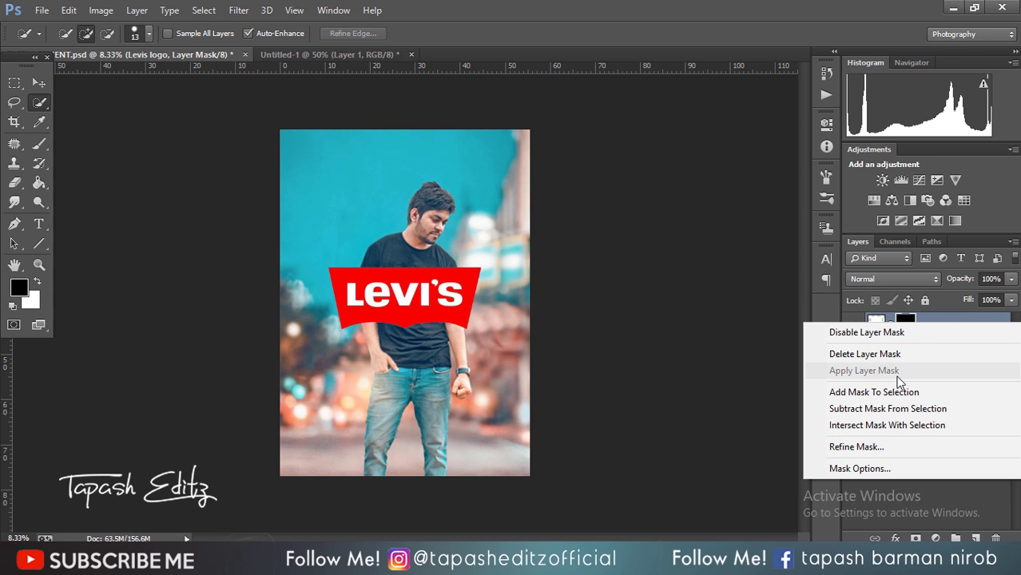
pyautogui.rightClick(953, 324)
pyautogui.click(694, 226)
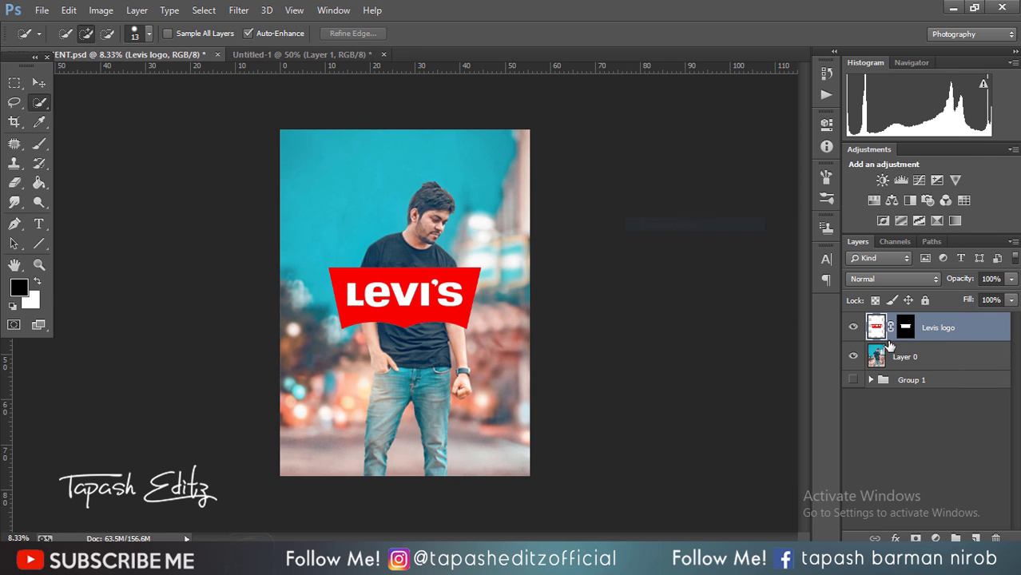
pyautogui.rightClick(907, 324)
pyautogui.click(901, 376)
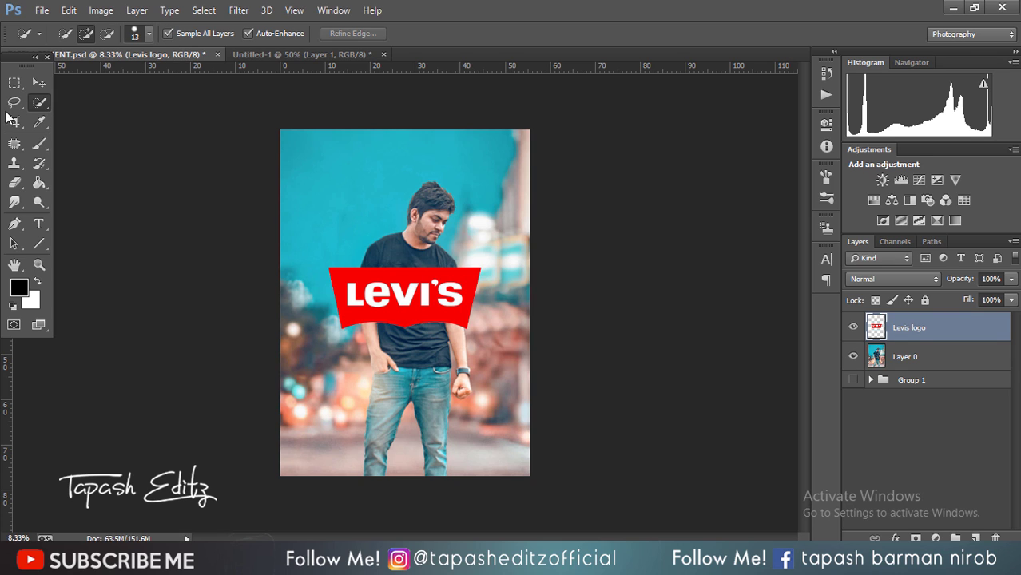
pyautogui.press('v')
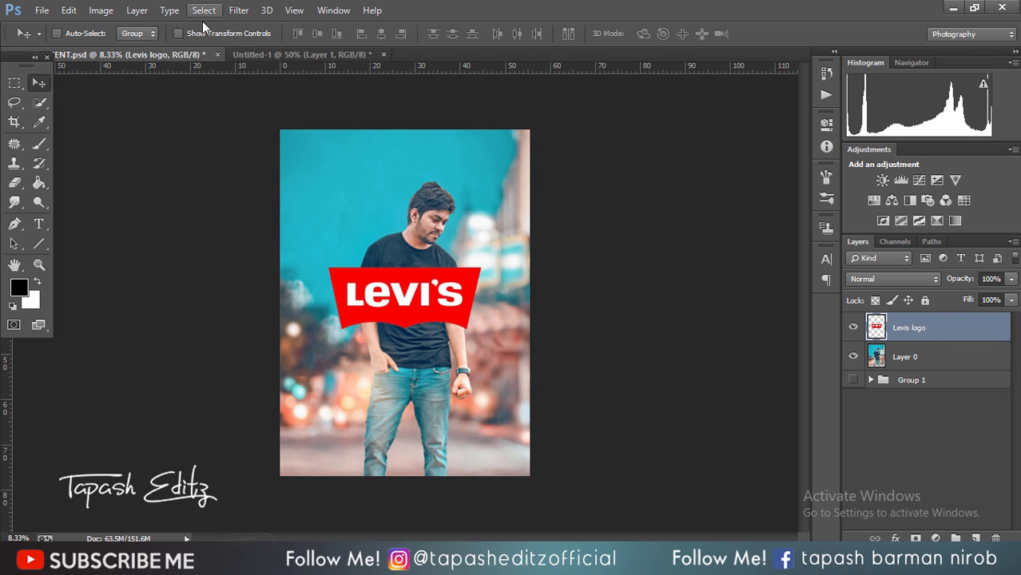
pyautogui.click(179, 33)
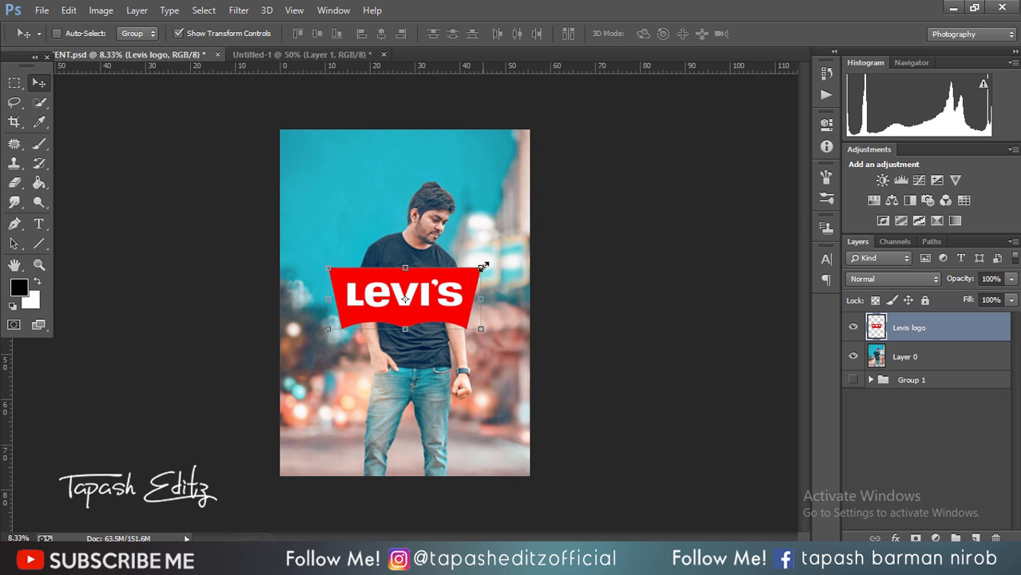
# - Scale the Levi's banner down to about 41%, tilt it slightly and place it on the chest
pyautogui.moveTo(483, 266)
pyautogui.mouseDown()
pyautogui.moveTo(441, 286)
pyautogui.moveTo(453, 268)
pyautogui.moveTo(440, 288)
pyautogui.mouseUp()
pyautogui.moveTo(420, 240); pyautogui.dragTo(425, 240)
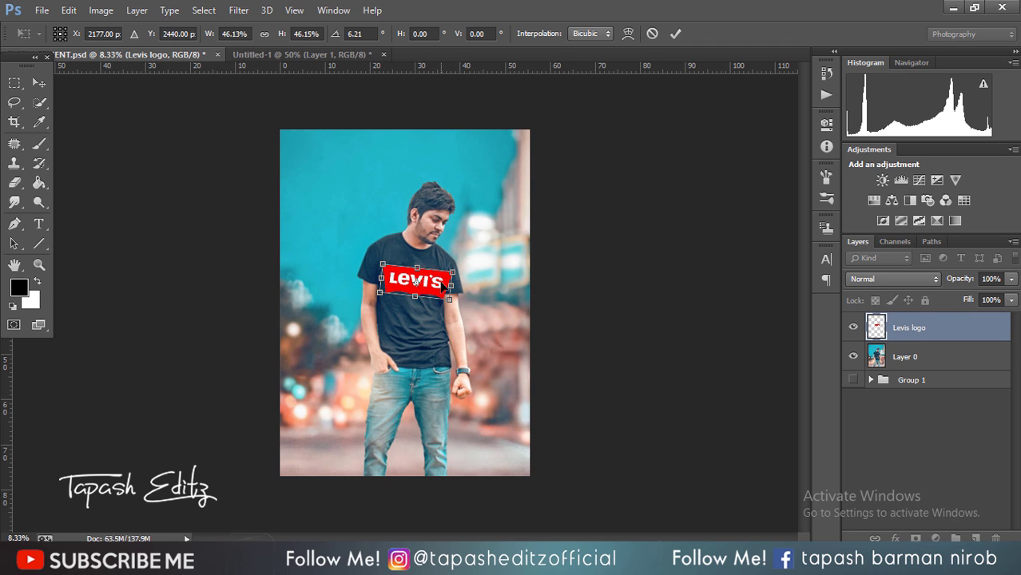
pyautogui.moveTo(442, 287)
pyautogui.mouseDown()
pyautogui.moveTo(436, 252)
pyautogui.moveTo(442, 272)
pyautogui.mouseUp()
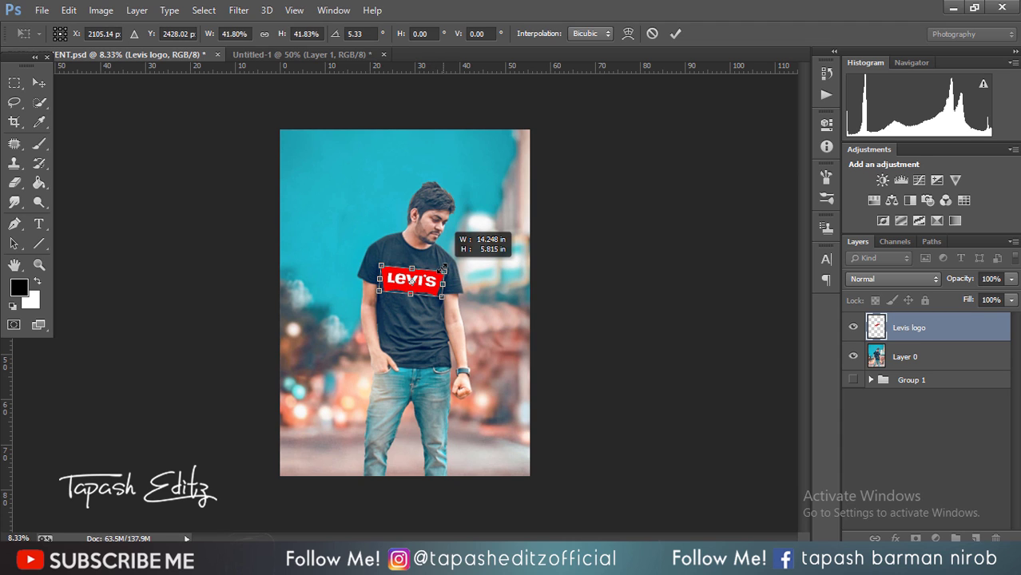
pyautogui.click(675, 36)
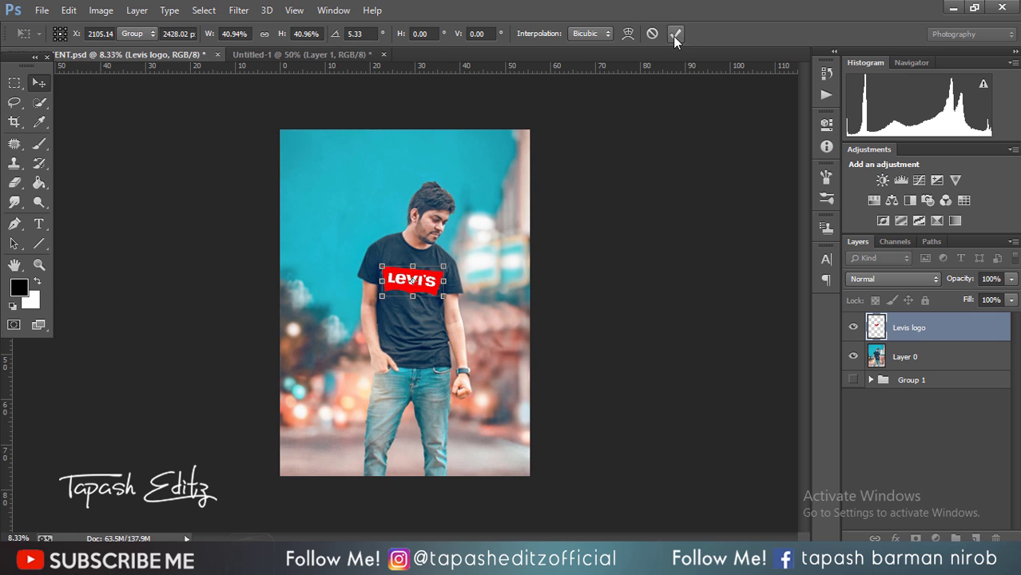
pyautogui.moveTo(419, 281); pyautogui.dragTo(419, 283)
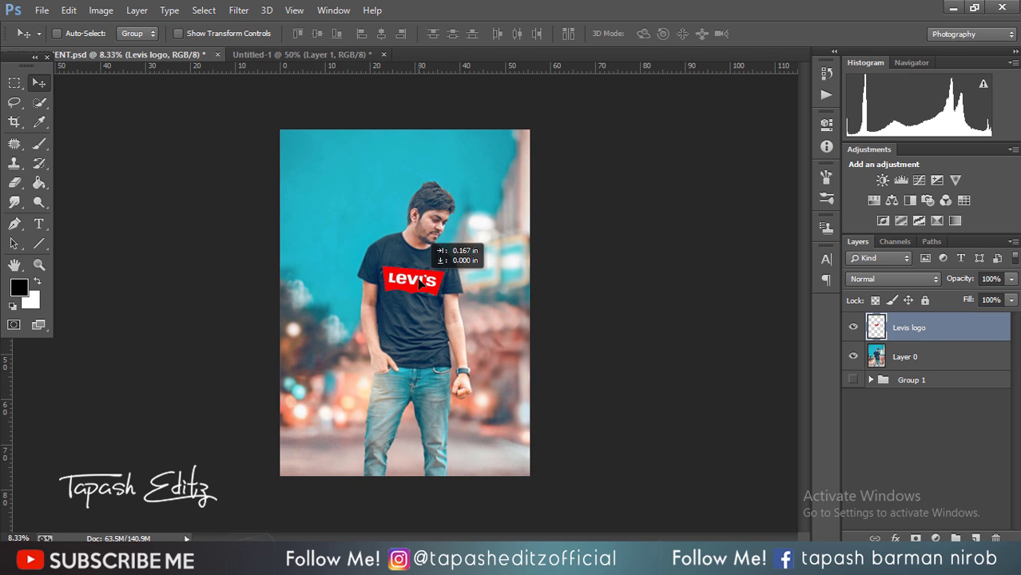
pyautogui.hotkey('shift', 'Down')
pyautogui.hotkey('shift', 'Down')
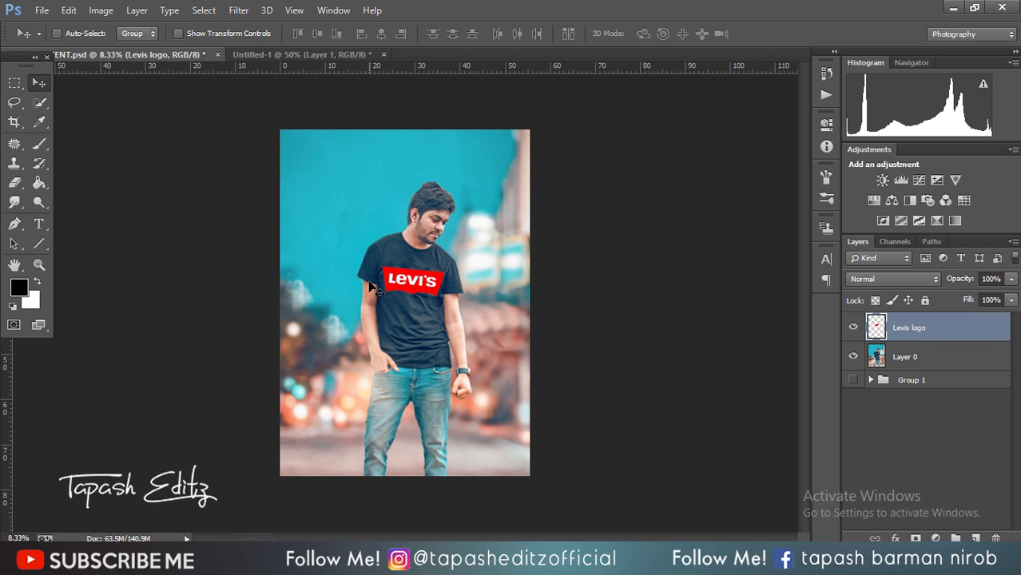
# - Apply a Displace filter (stretch to fit, repeat edge pixels) using DISPLACEMENT.psd from the Desktop
pyautogui.click(238, 9)
pyautogui.moveTo(251, 190)
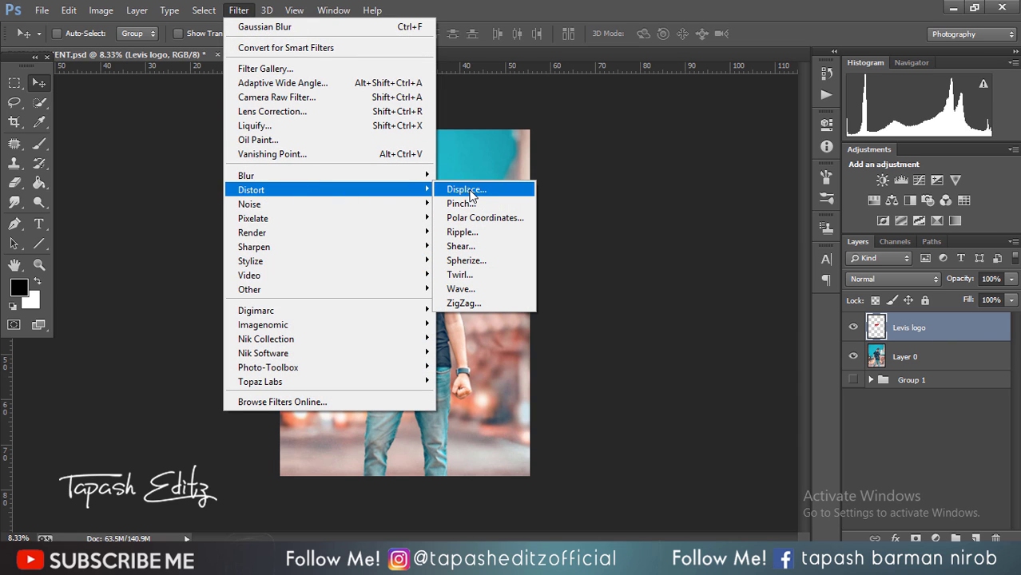
pyautogui.click(468, 189)
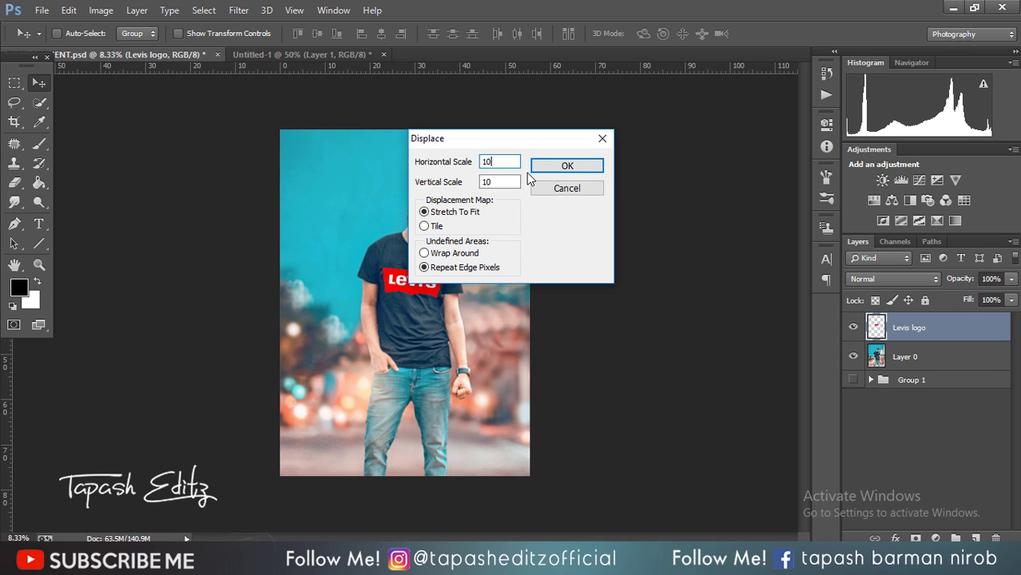
pyautogui.doubleClick(487, 182)
pyautogui.click(425, 212)
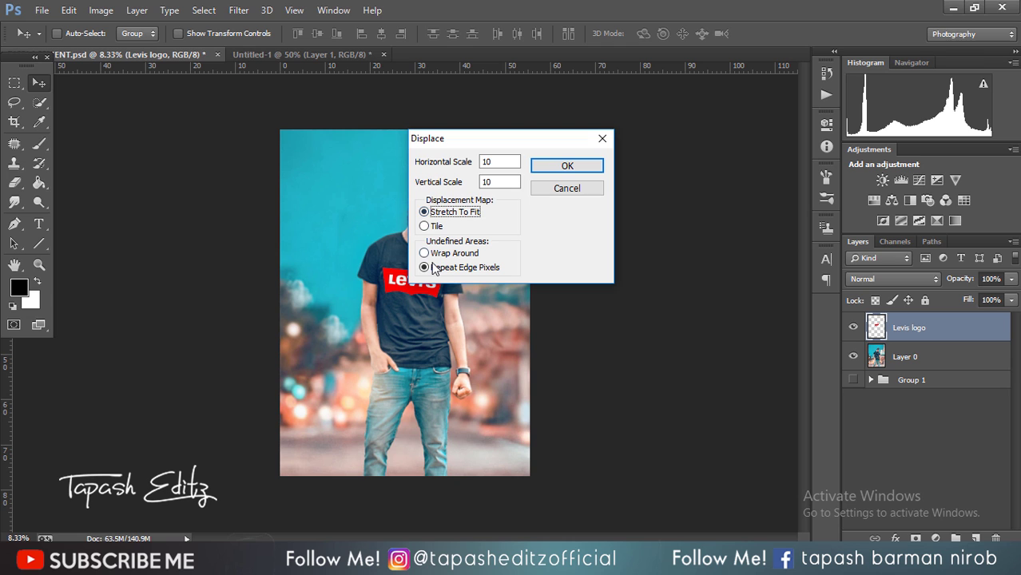
pyautogui.click(433, 268)
pyautogui.click(573, 165)
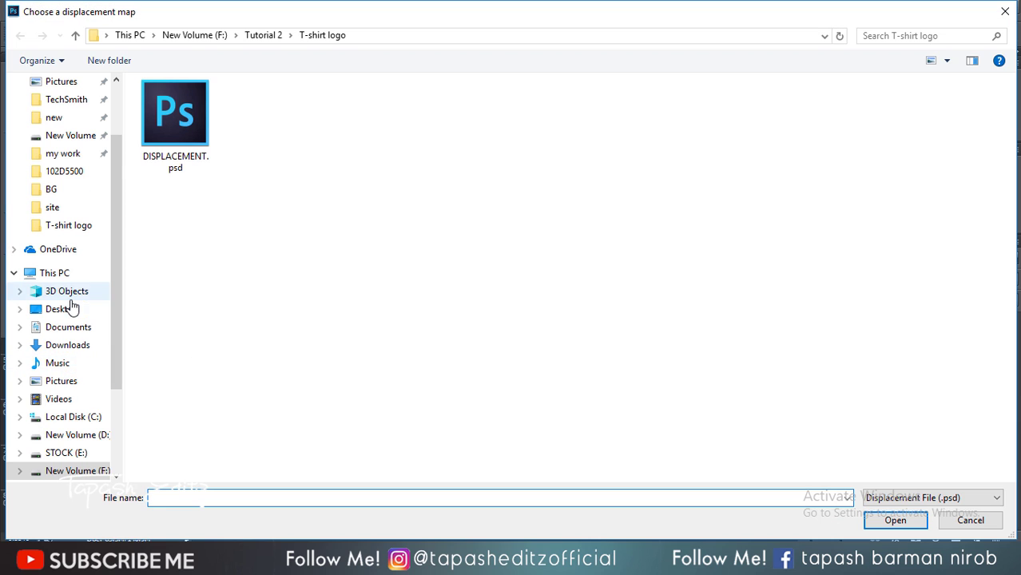
pyautogui.click(70, 309)
pyautogui.click(324, 384)
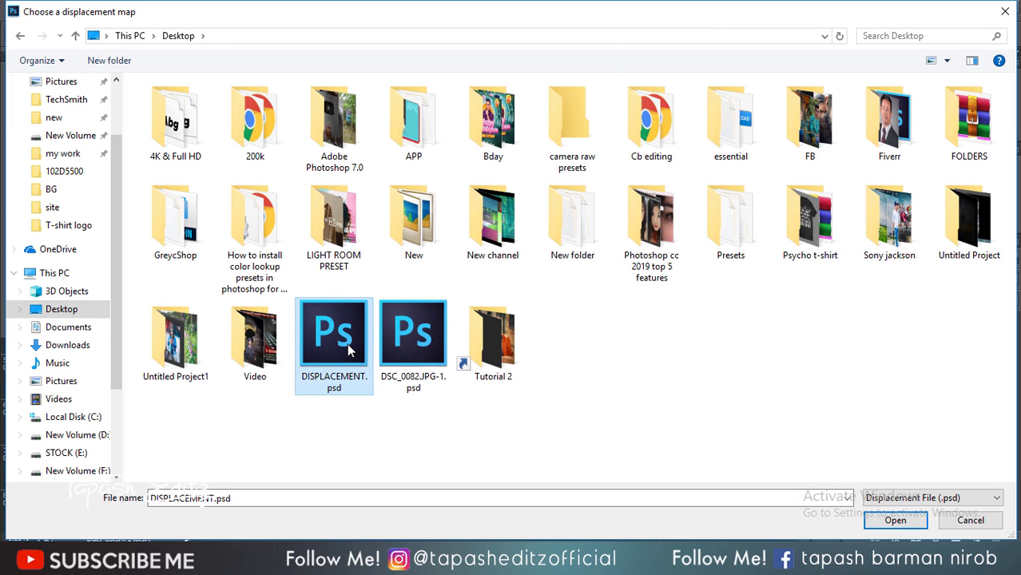
pyautogui.rightClick(348, 349)
pyautogui.click(382, 36)
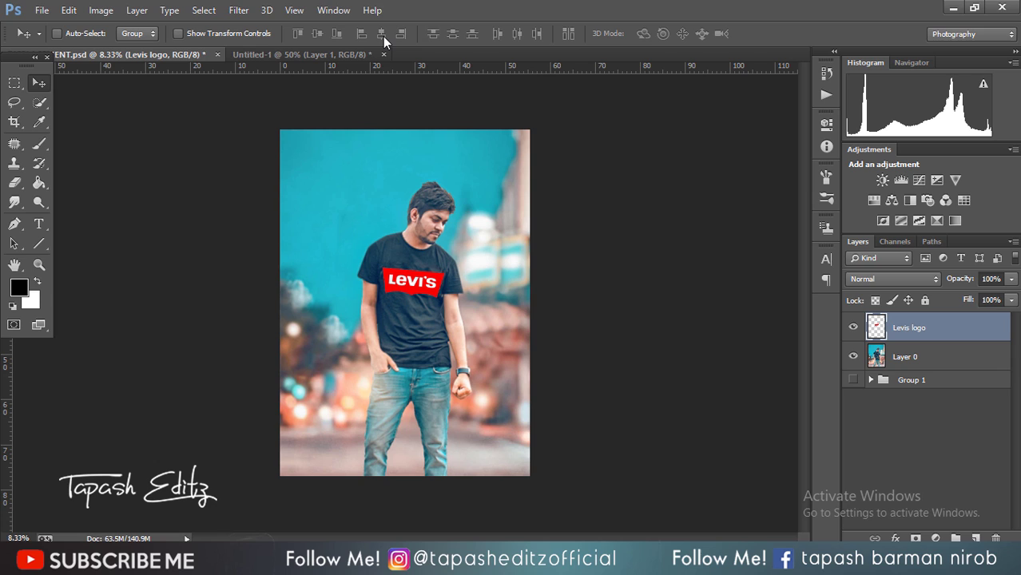
pyautogui.click(431, 295)
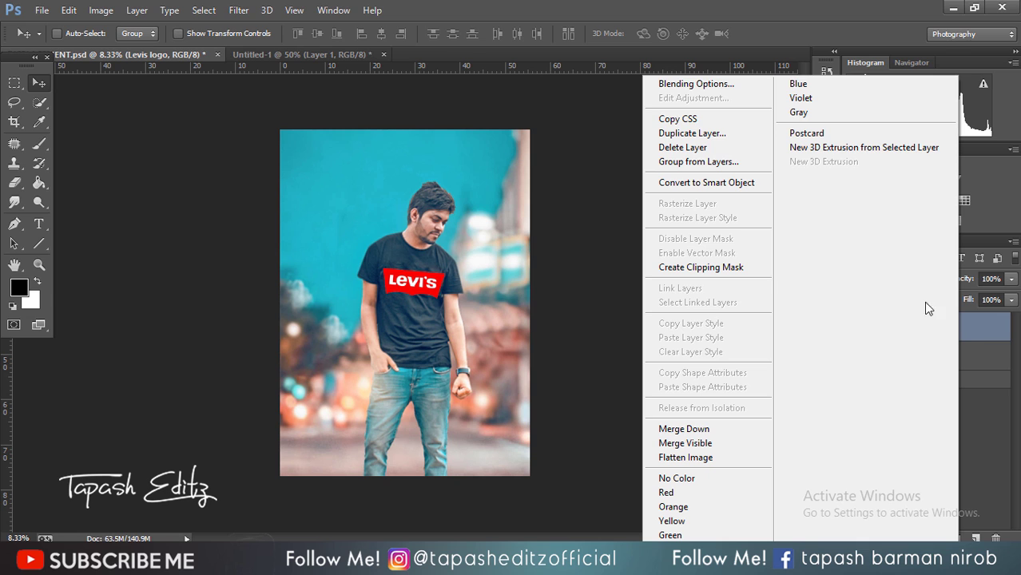
# - Set the logo's Blend If underlying-layer sliders to split values 17/73 and 92/180
pyautogui.click(695, 84)
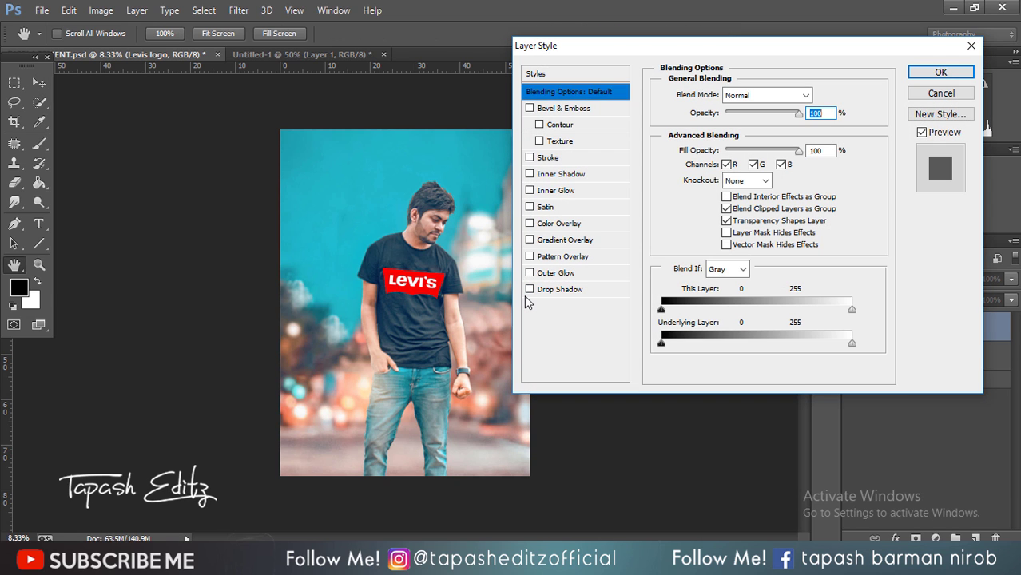
pyautogui.press('alt')
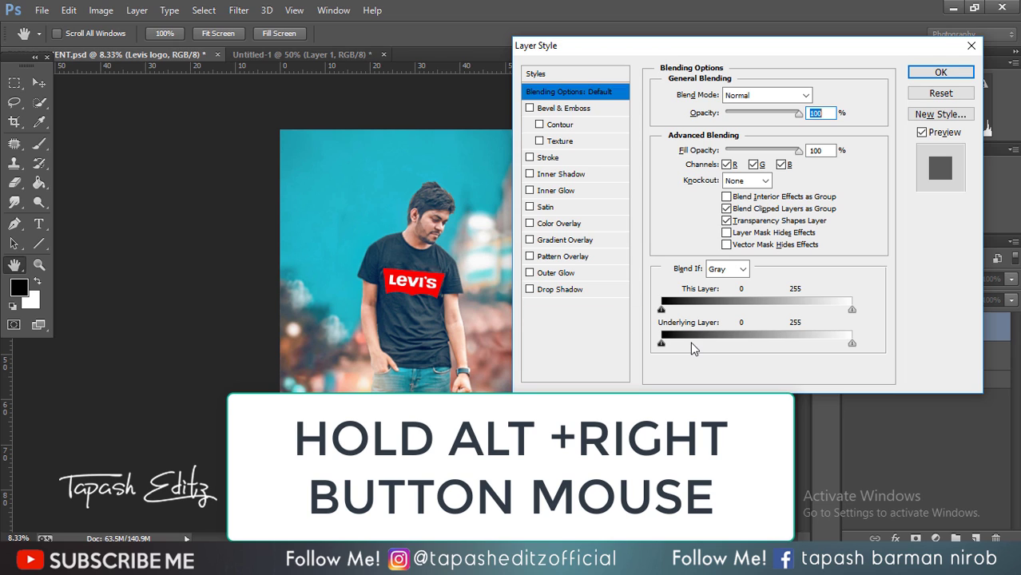
pyautogui.moveTo(663, 344); pyautogui.dragTo(719, 346)
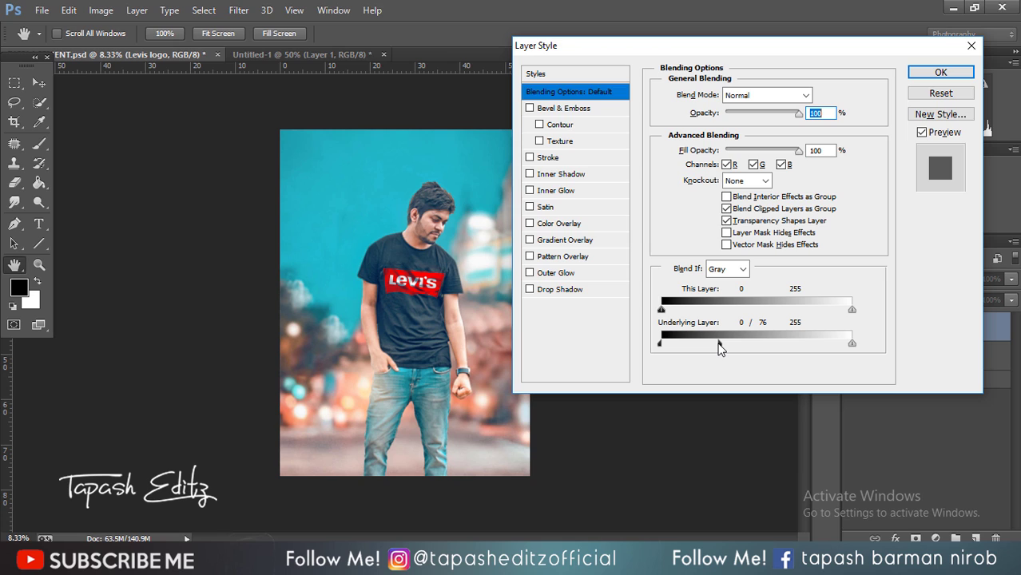
pyautogui.moveTo(720, 347); pyautogui.dragTo(717, 346)
pyautogui.moveTo(852, 344); pyautogui.dragTo(729, 345)
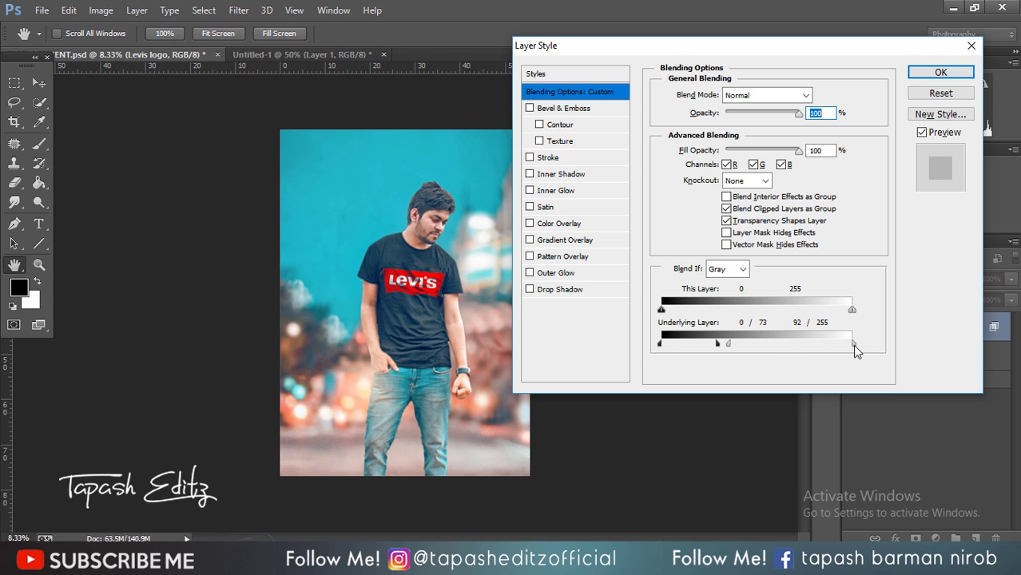
pyautogui.moveTo(853, 345); pyautogui.dragTo(803, 352)
pyautogui.moveTo(662, 345)
pyautogui.mouseDown()
pyautogui.moveTo(684, 349)
pyautogui.moveTo(674, 347)
pyautogui.mouseUp()
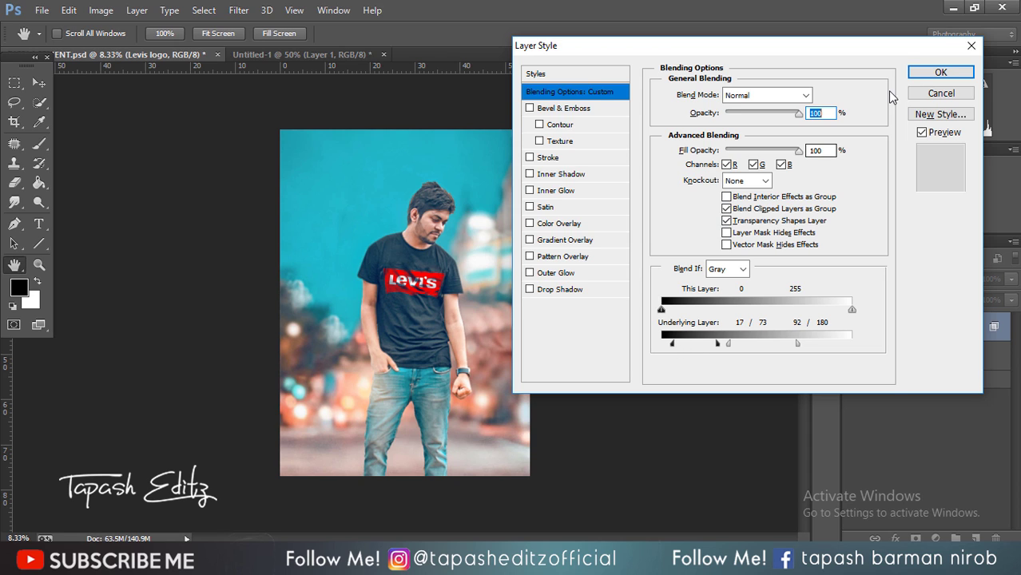
pyautogui.click(924, 74)
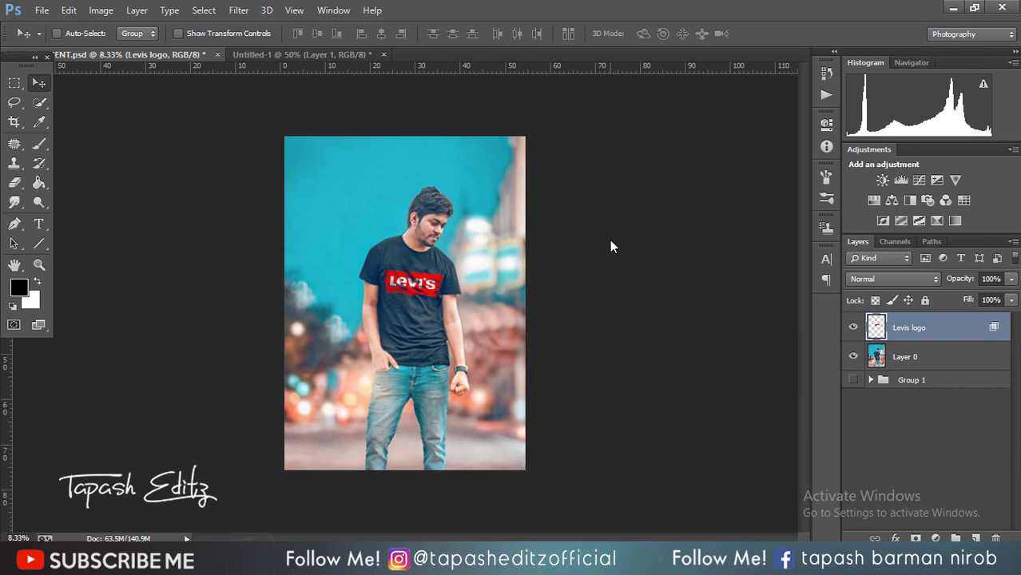
# - Nudge the blended Levi's logo slightly higher on the chest while zoomed in
pyautogui.hotkey('ctrl', '+')
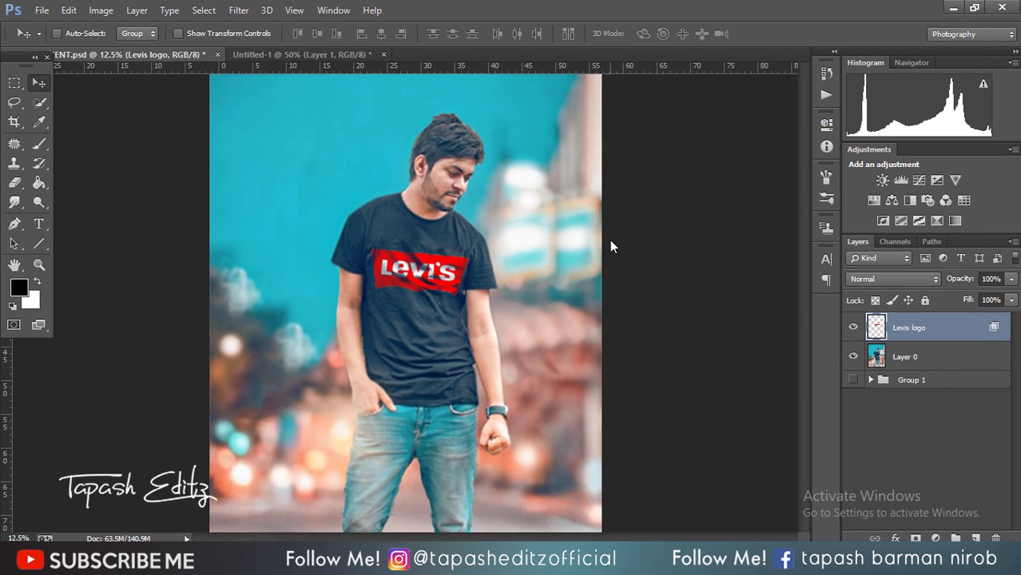
pyautogui.moveTo(400, 261); pyautogui.dragTo(404, 254)
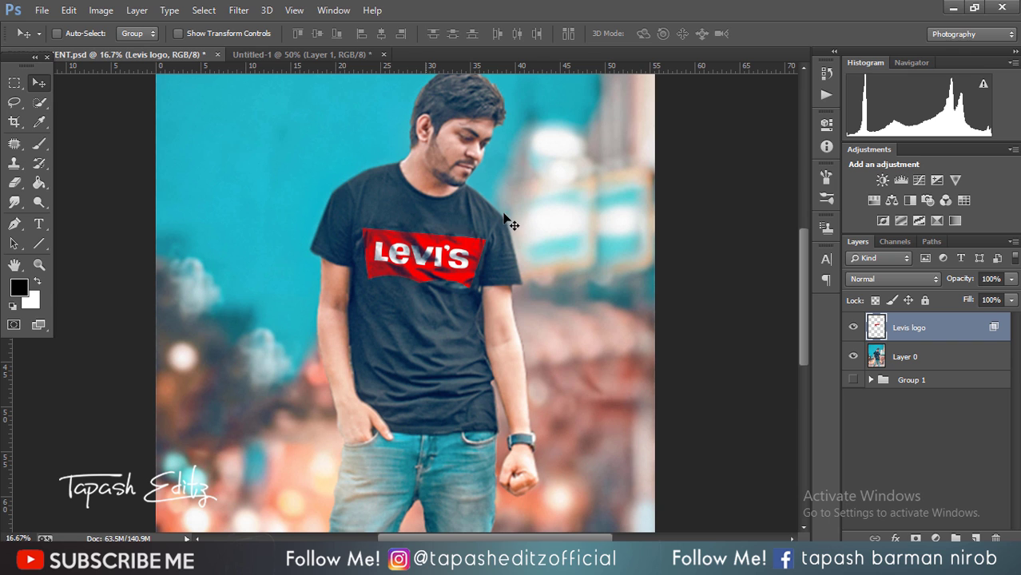
pyautogui.hotkey('ctrl', '-')
pyautogui.hotkey('ctrl', '-')
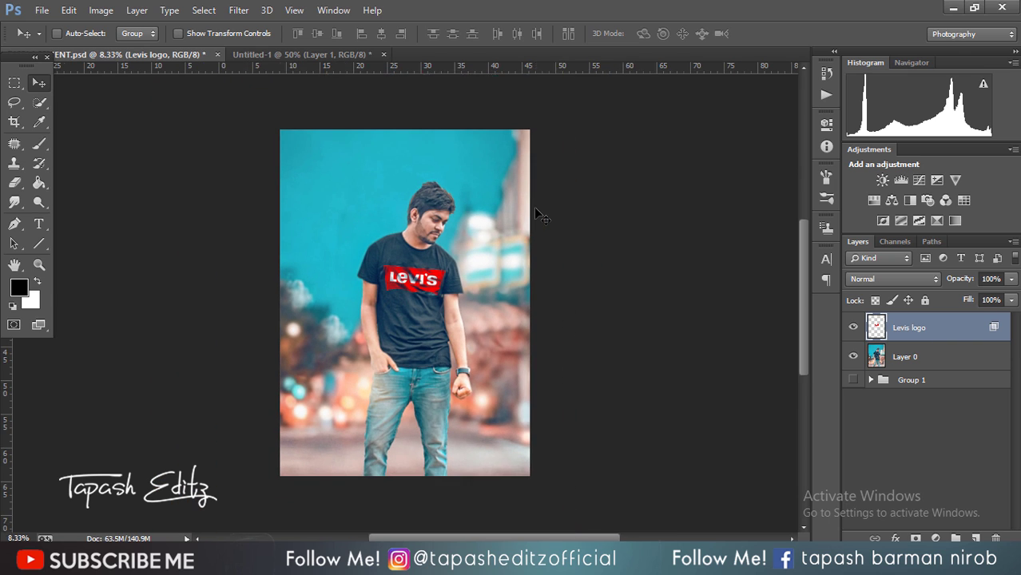
pyautogui.hotkey('ctrl', '+')
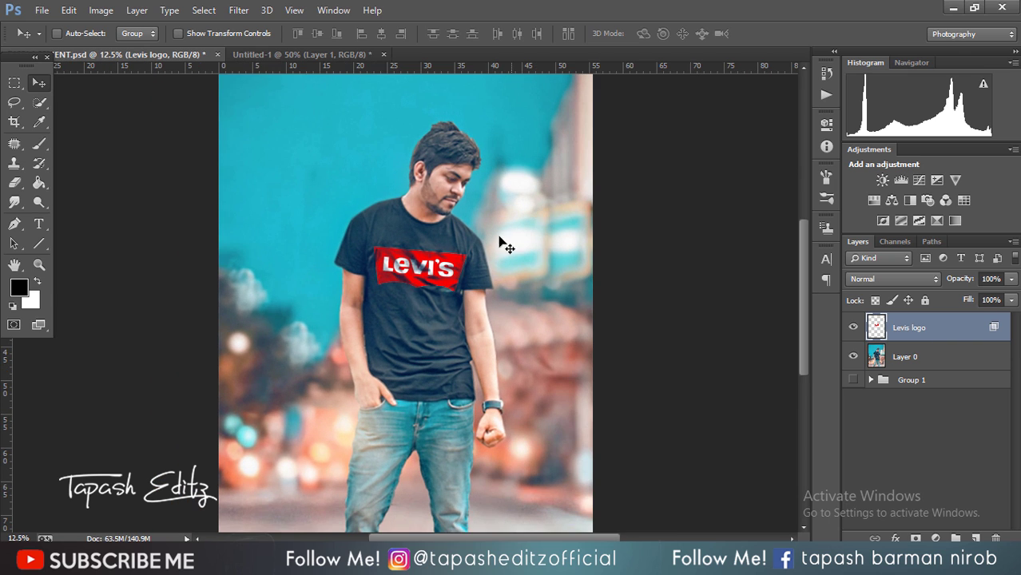
pyautogui.moveTo(438, 272); pyautogui.dragTo(433, 271)
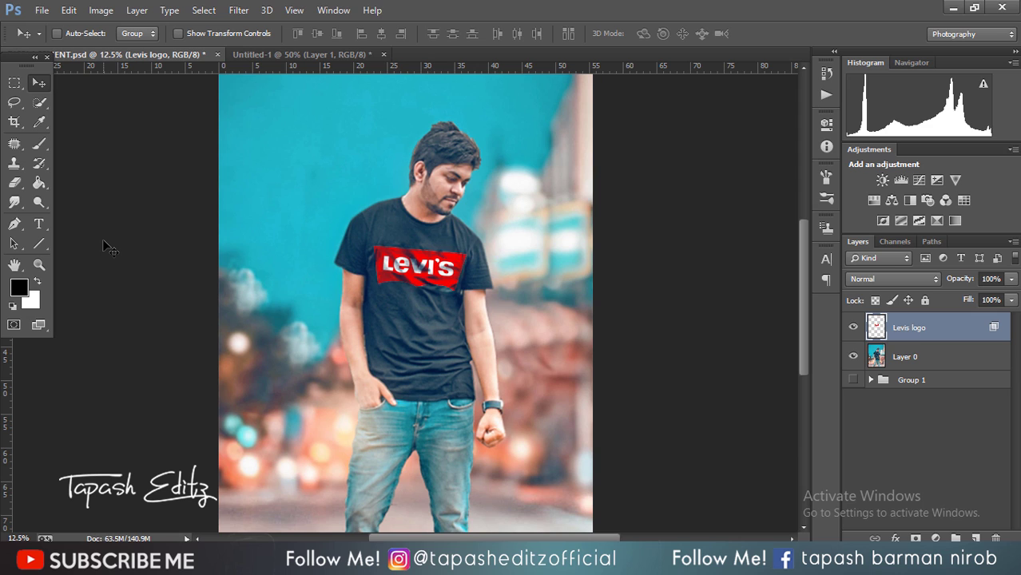
pyautogui.hotkey('ctrl', '-')
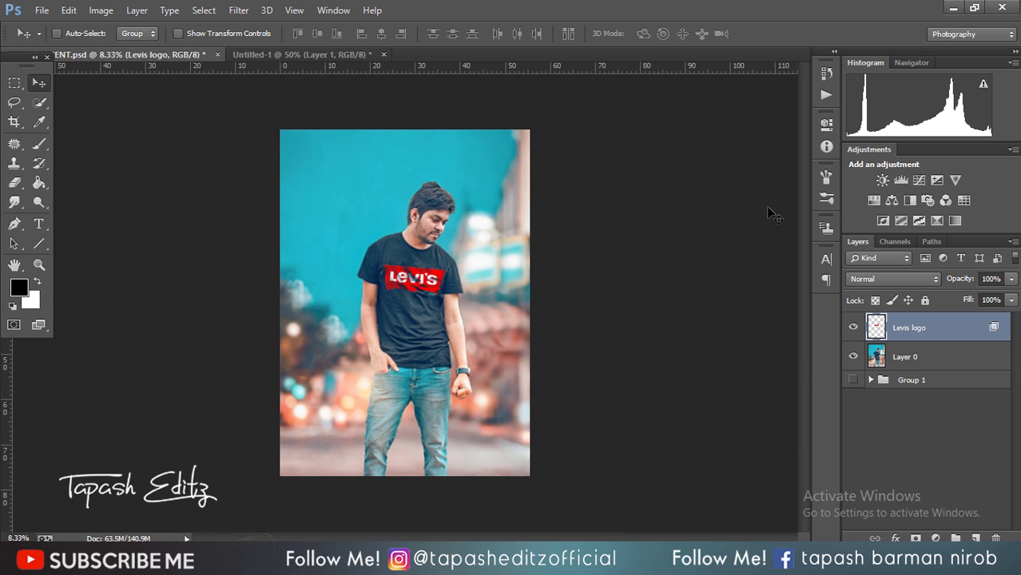
# - Add a Brightness/Contrast adjustment clipped to the Levis logo, set contrast −50, and merge it down
pyautogui.click(882, 180)
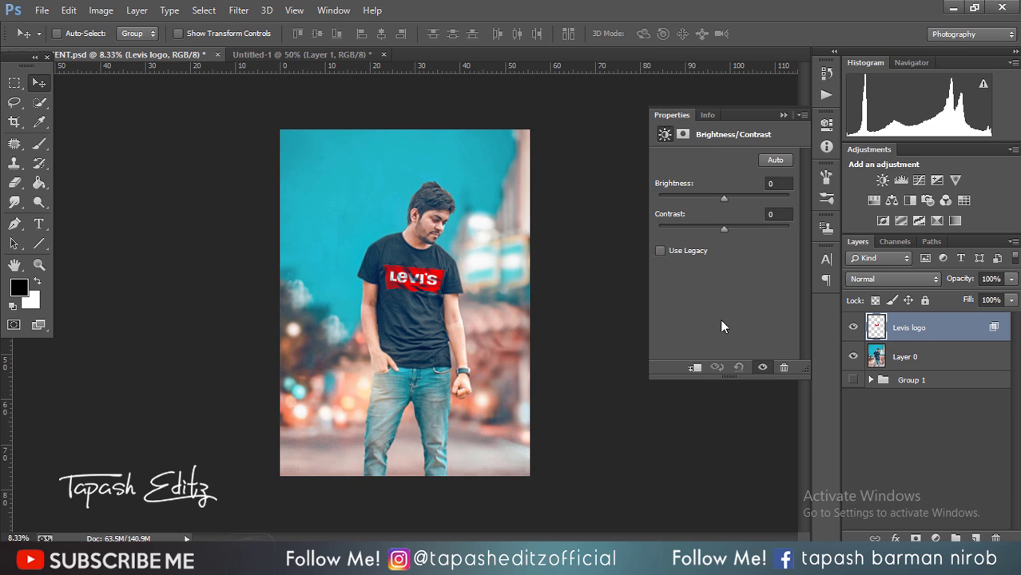
pyautogui.click(695, 368)
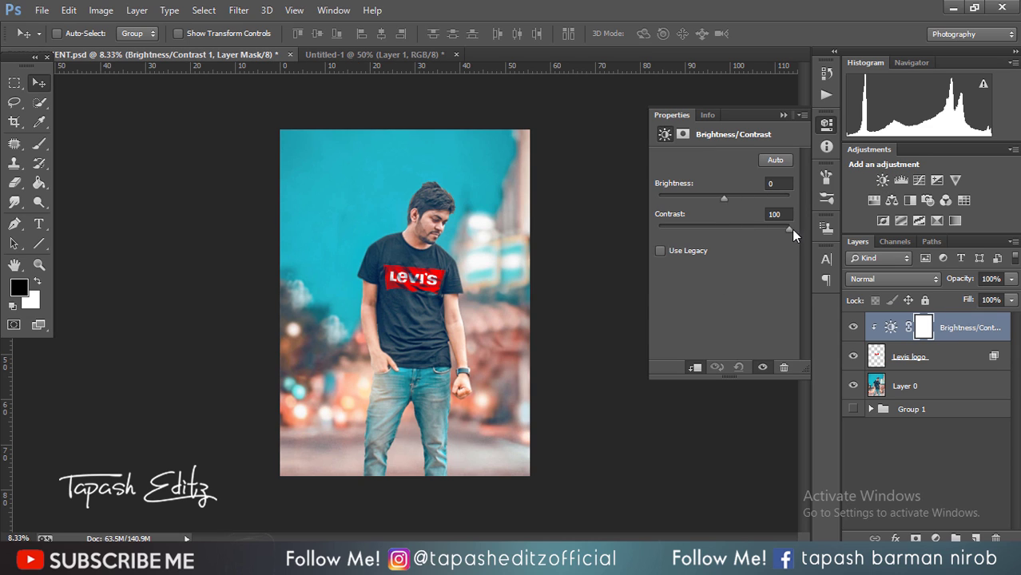
pyautogui.moveTo(632, 231)
pyautogui.mouseDown()
pyautogui.moveTo(816, 226)
pyautogui.moveTo(644, 230)
pyautogui.mouseUp()
pyautogui.moveTo(724, 197)
pyautogui.mouseDown()
pyautogui.moveTo(771, 200)
pyautogui.moveTo(680, 199)
pyautogui.moveTo(723, 197)
pyautogui.mouseUp()
pyautogui.click(783, 116)
pyautogui.rightClick(969, 331)
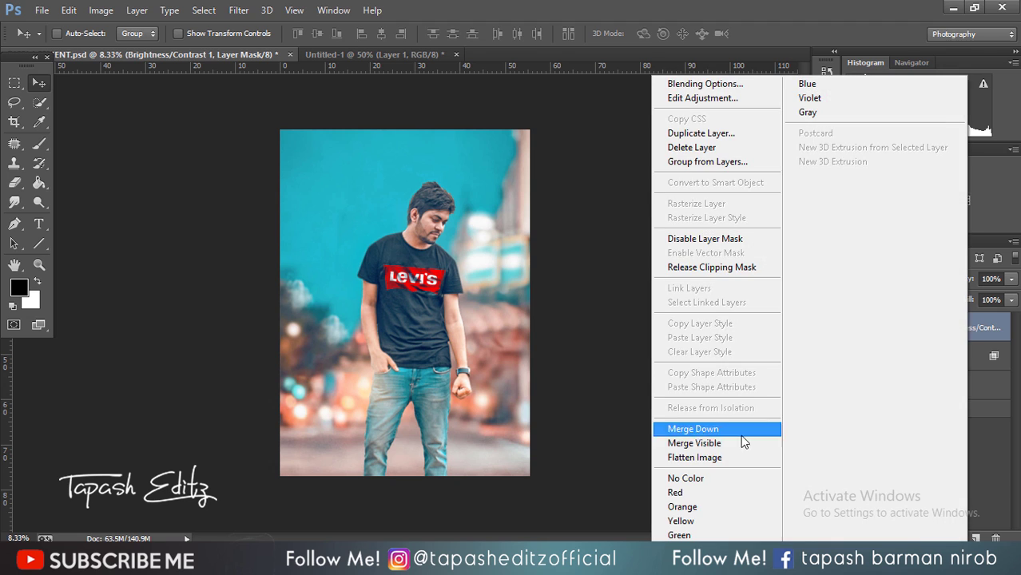
pyautogui.click(735, 429)
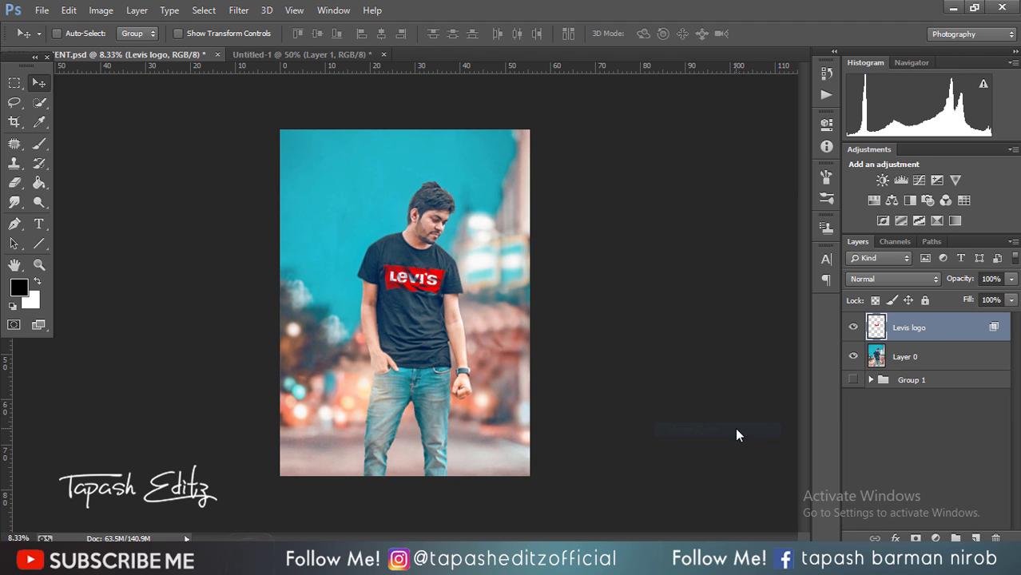
# - Apply Hue/Saturation to the Levis logo layer: Hue +3, Saturation −18, slightly lower lightness
pyautogui.click(101, 11)
pyautogui.click(320, 126)
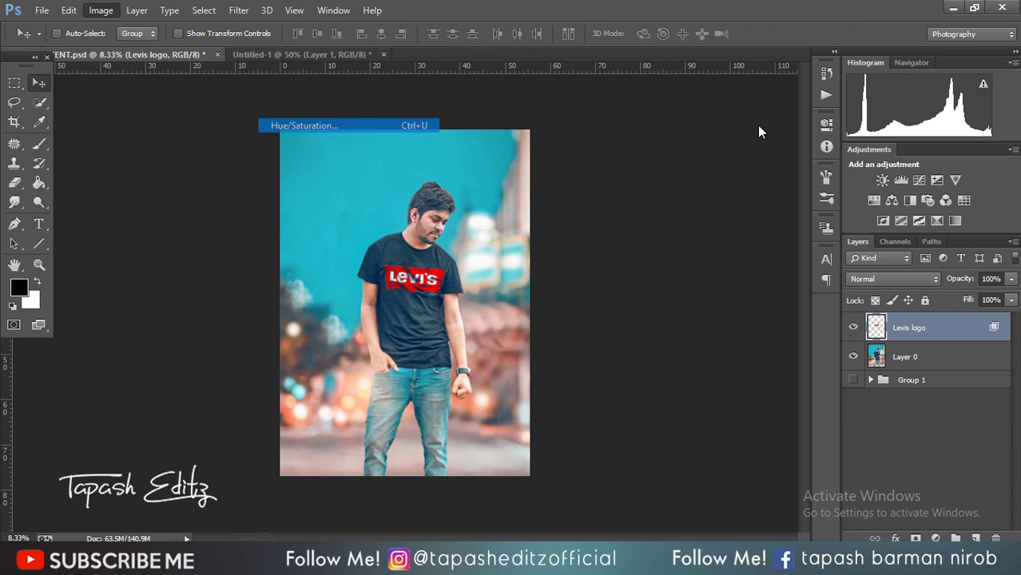
pyautogui.moveTo(709, 184)
pyautogui.mouseDown()
pyautogui.moveTo(774, 184)
pyautogui.moveTo(780, 190)
pyautogui.moveTo(702, 195)
pyautogui.moveTo(777, 224)
pyautogui.moveTo(622, 224)
pyautogui.moveTo(768, 226)
pyautogui.moveTo(696, 221)
pyautogui.mouseUp()
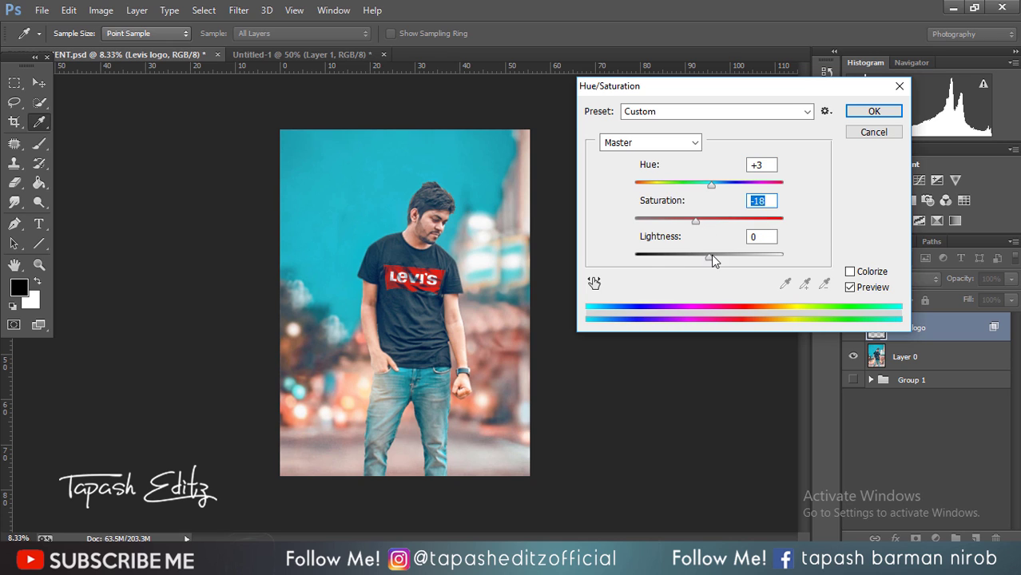
pyautogui.moveTo(710, 256)
pyautogui.mouseDown()
pyautogui.moveTo(698, 255)
pyautogui.moveTo(715, 258)
pyautogui.mouseUp()
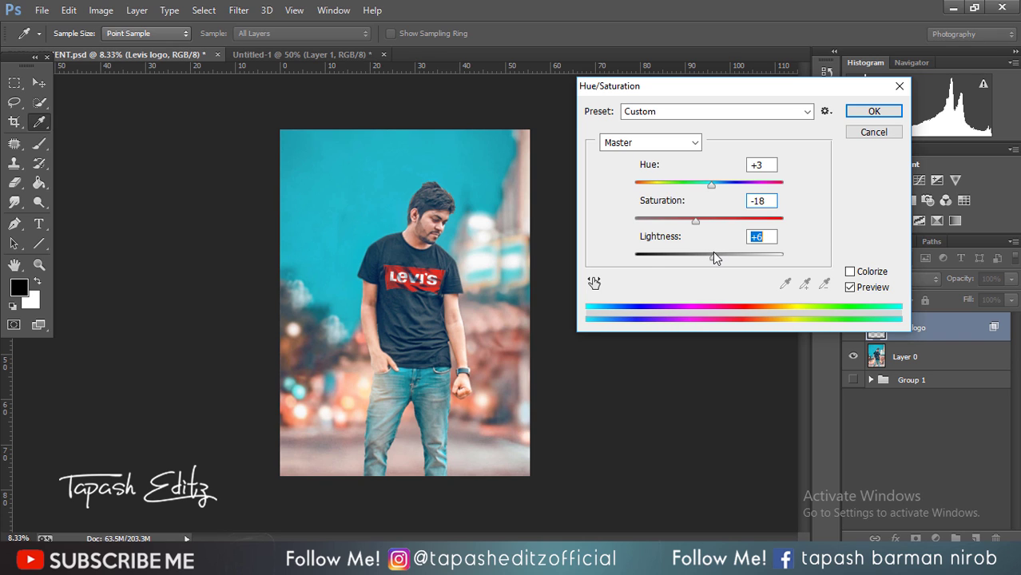
pyautogui.click(850, 116)
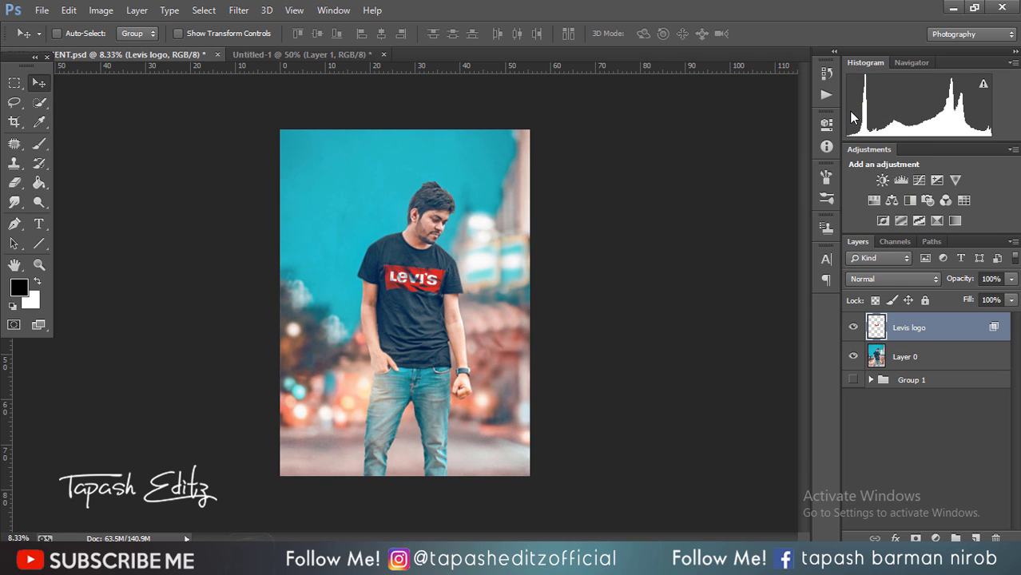
# - Add a Selective Color adjustment clipped to the logo and remove black and cyan from the Whites
pyautogui.click(937, 221)
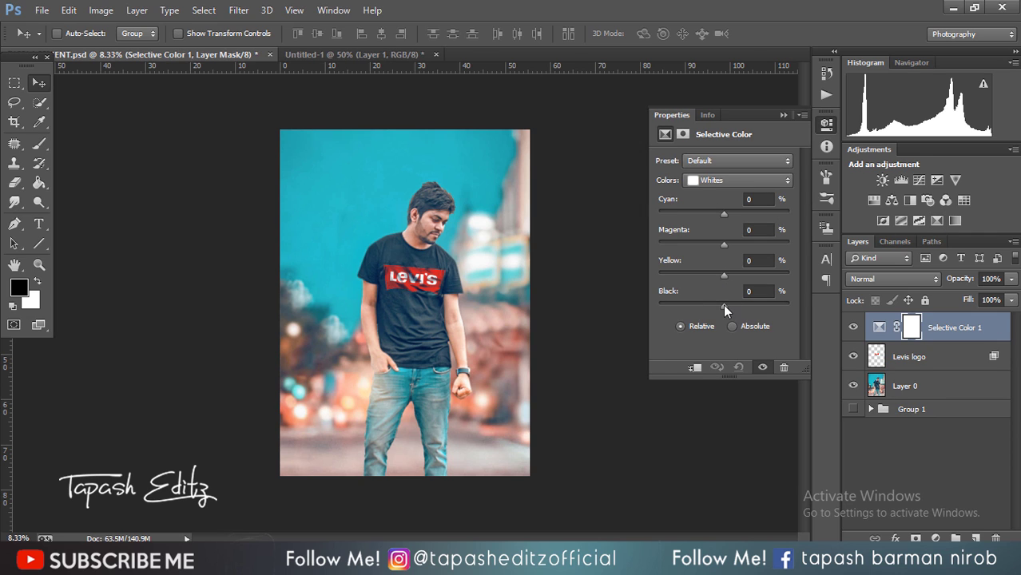
pyautogui.click(694, 368)
pyautogui.moveTo(724, 305); pyautogui.dragTo(699, 304)
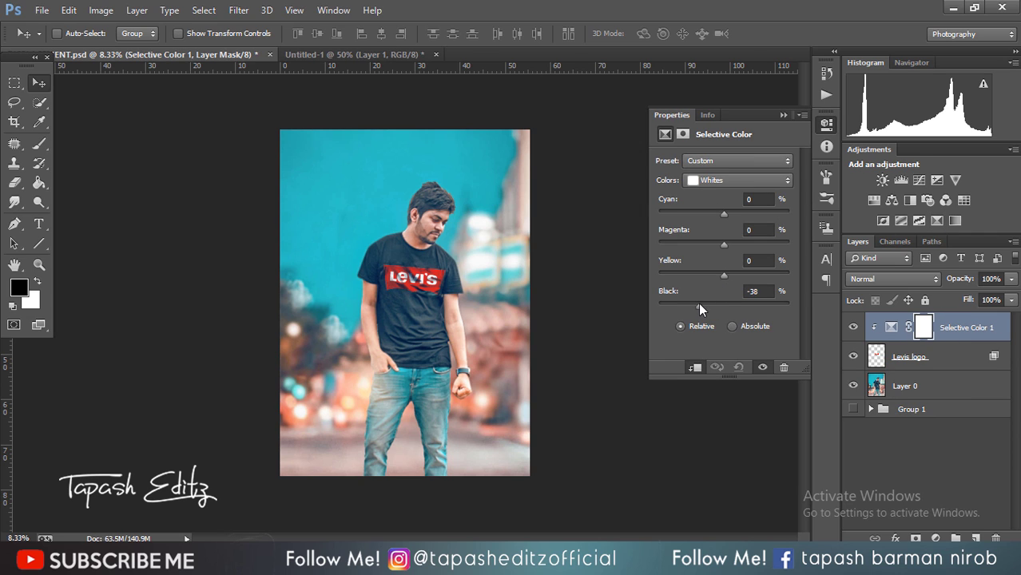
pyautogui.moveTo(765, 304); pyautogui.dragTo(713, 296)
pyautogui.moveTo(727, 307)
pyautogui.mouseDown()
pyautogui.moveTo(786, 302)
pyautogui.moveTo(612, 307)
pyautogui.mouseUp()
pyautogui.moveTo(731, 211)
pyautogui.mouseDown()
pyautogui.moveTo(782, 217)
pyautogui.moveTo(657, 214)
pyautogui.mouseUp()
# - Set the Reds to Cyan −91, Magenta −8, Yellow −8, Black −5
pyautogui.click(713, 180)
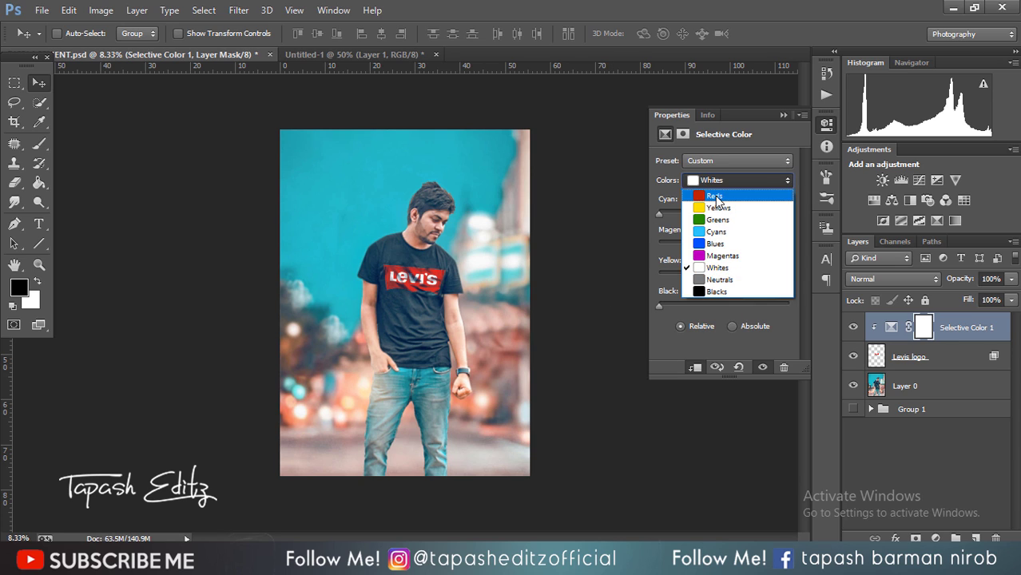
pyautogui.click(714, 195)
pyautogui.moveTo(709, 312)
pyautogui.mouseDown()
pyautogui.moveTo(697, 311)
pyautogui.moveTo(718, 312)
pyautogui.mouseUp()
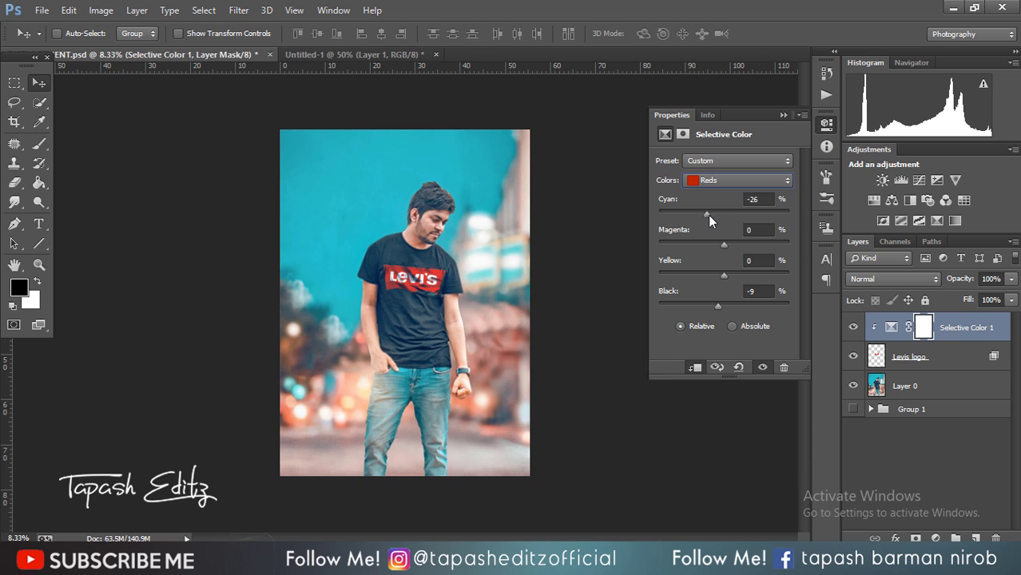
pyautogui.moveTo(709, 216)
pyautogui.mouseDown()
pyautogui.moveTo(767, 217)
pyautogui.moveTo(665, 217)
pyautogui.mouseUp()
pyautogui.moveTo(723, 244)
pyautogui.mouseDown()
pyautogui.moveTo(692, 244)
pyautogui.moveTo(738, 242)
pyautogui.moveTo(728, 243)
pyautogui.mouseUp()
pyautogui.moveTo(725, 274); pyautogui.dragTo(719, 275)
pyautogui.moveTo(720, 304); pyautogui.dragTo(720, 304)
pyautogui.click(783, 116)
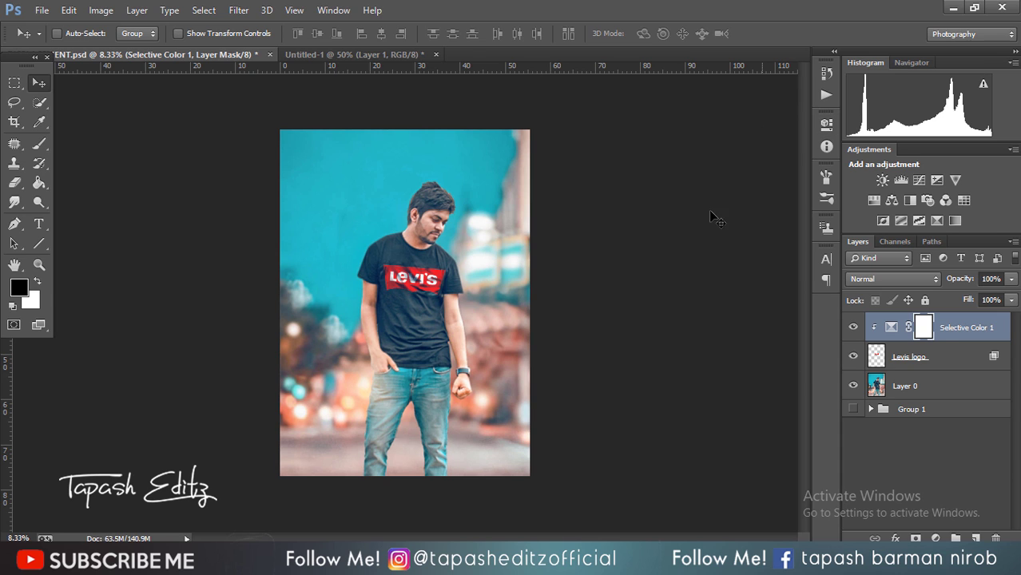
pyautogui.rightClick(967, 328)
# - Merge the Selective Color adjustment down into the Levis logo and compare its visibility
pyautogui.click(736, 432)
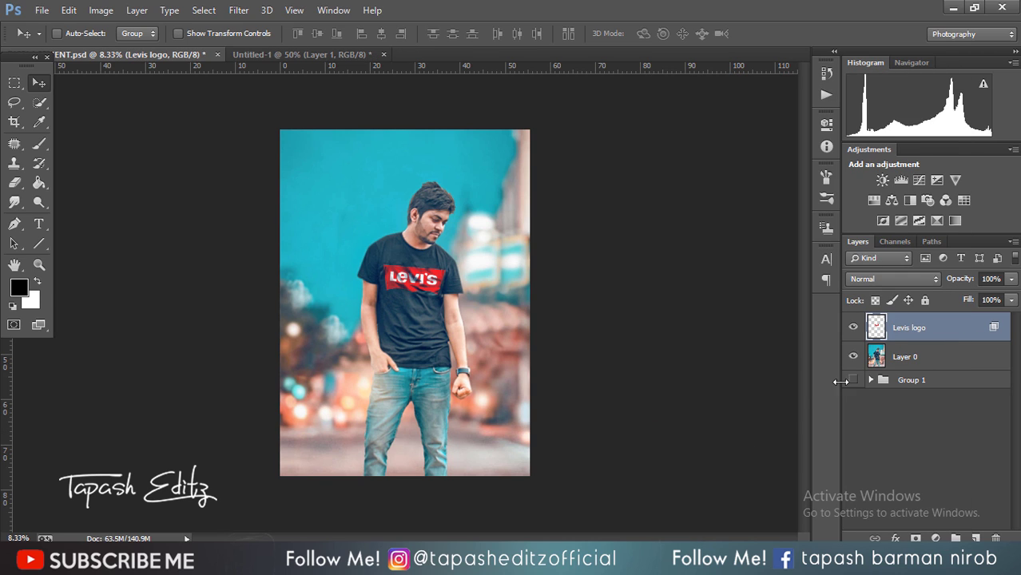
pyautogui.click(854, 328)
pyautogui.click(854, 328)
# - Place Suprme logo.png on the chest, enlarged ~194% and slightly tilted, then hide the Levis logo
pyautogui.click(41, 10)
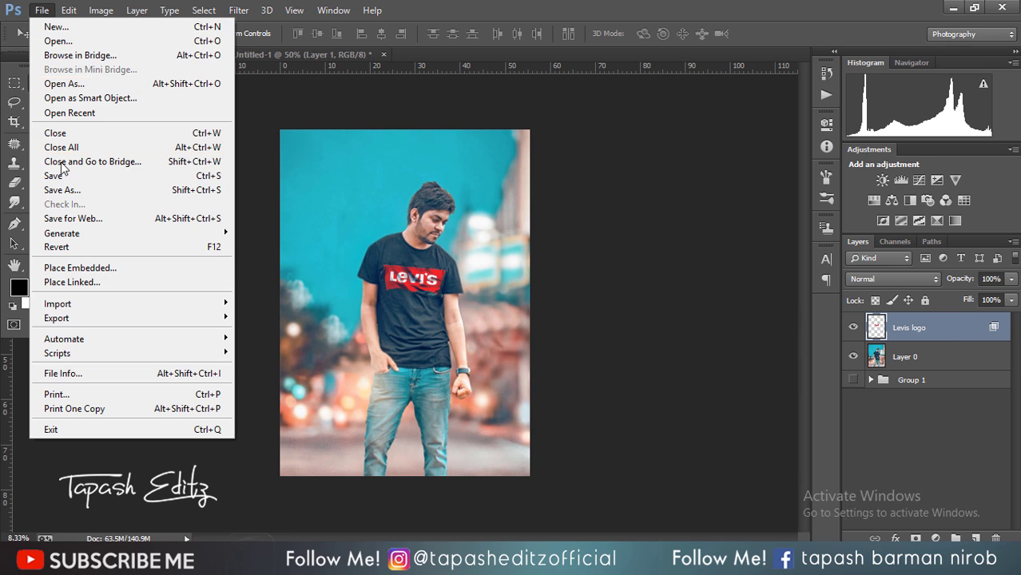
pyautogui.click(80, 268)
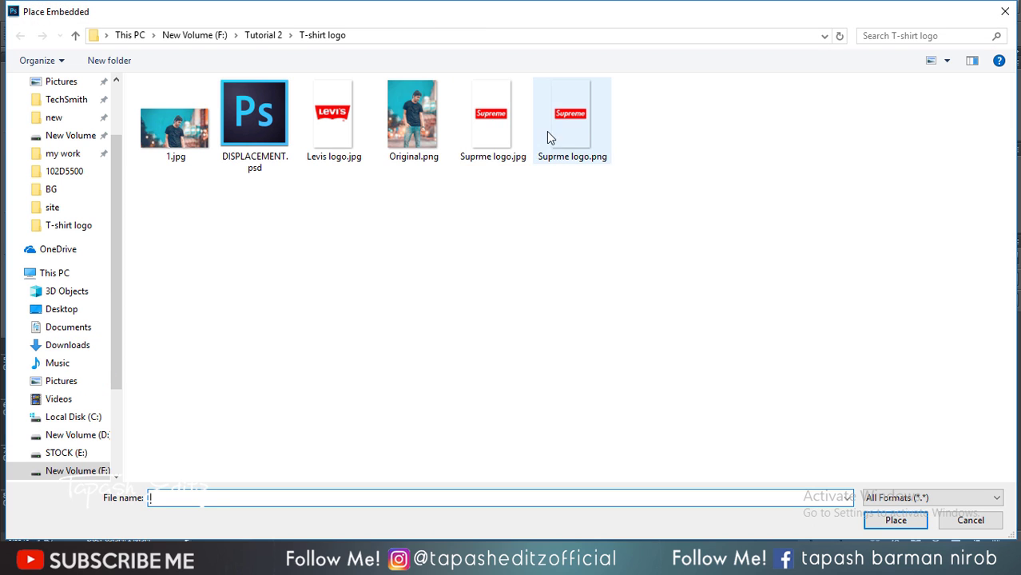
pyautogui.doubleClick(548, 137)
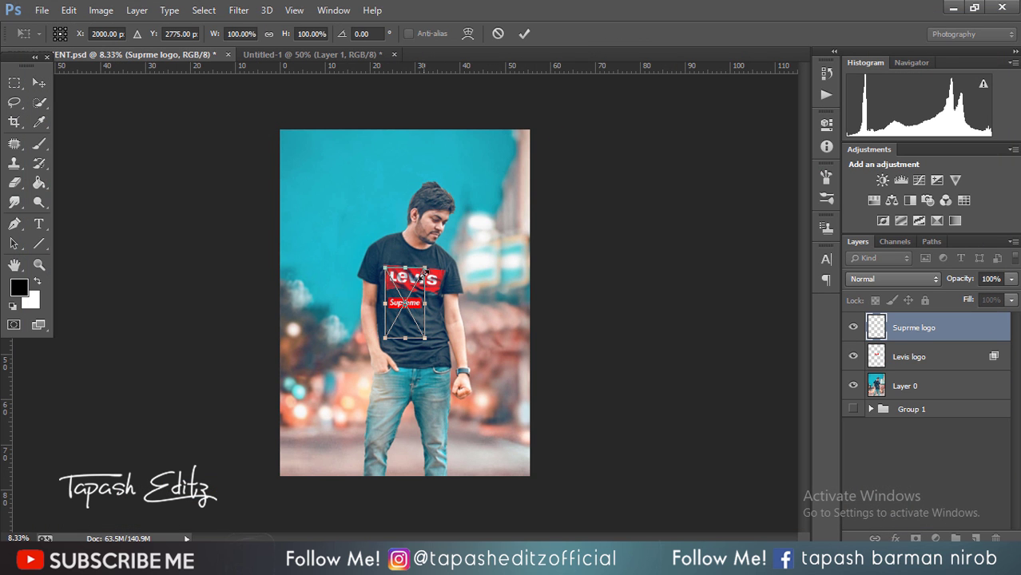
pyautogui.moveTo(431, 267); pyautogui.dragTo(459, 240)
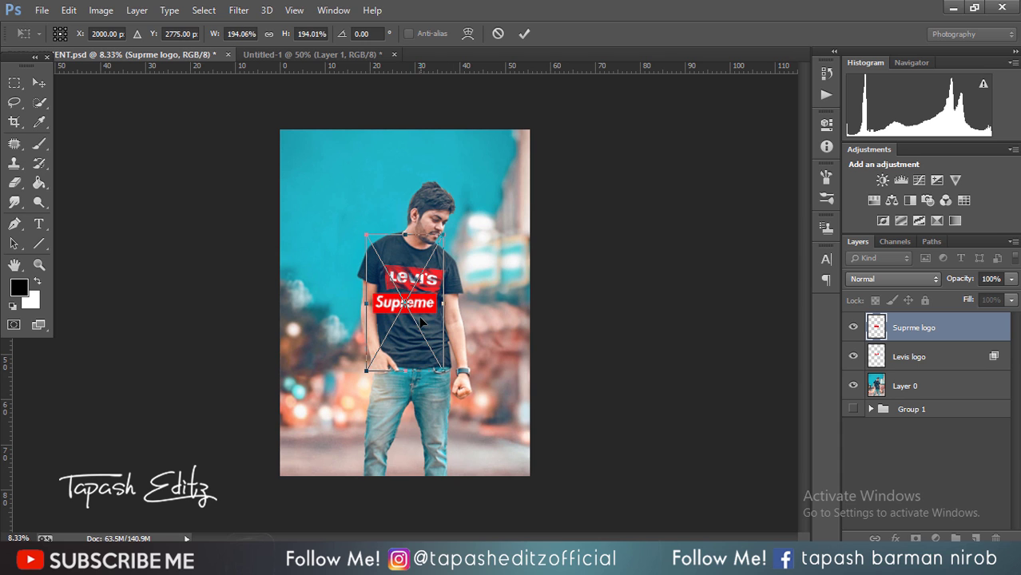
pyautogui.moveTo(420, 308); pyautogui.dragTo(428, 281)
pyautogui.moveTo(424, 187); pyautogui.dragTo(434, 190)
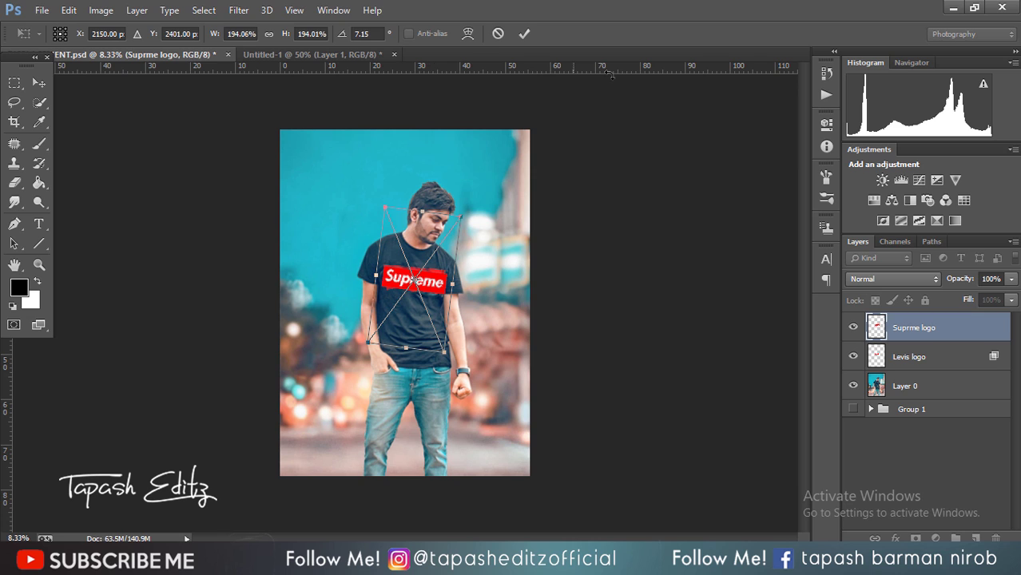
pyautogui.click(525, 34)
pyautogui.click(908, 361)
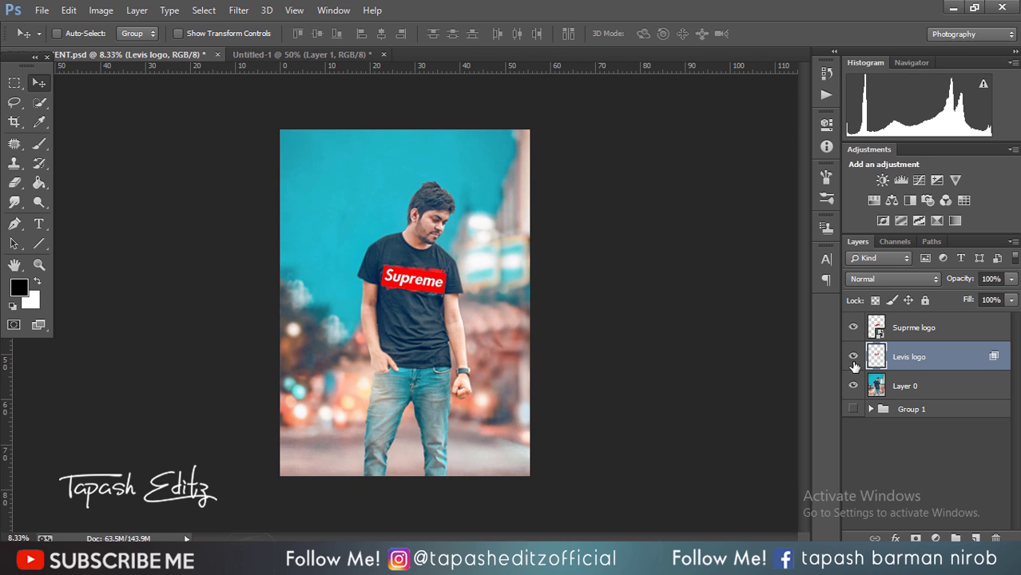
pyautogui.click(854, 356)
pyautogui.click(903, 335)
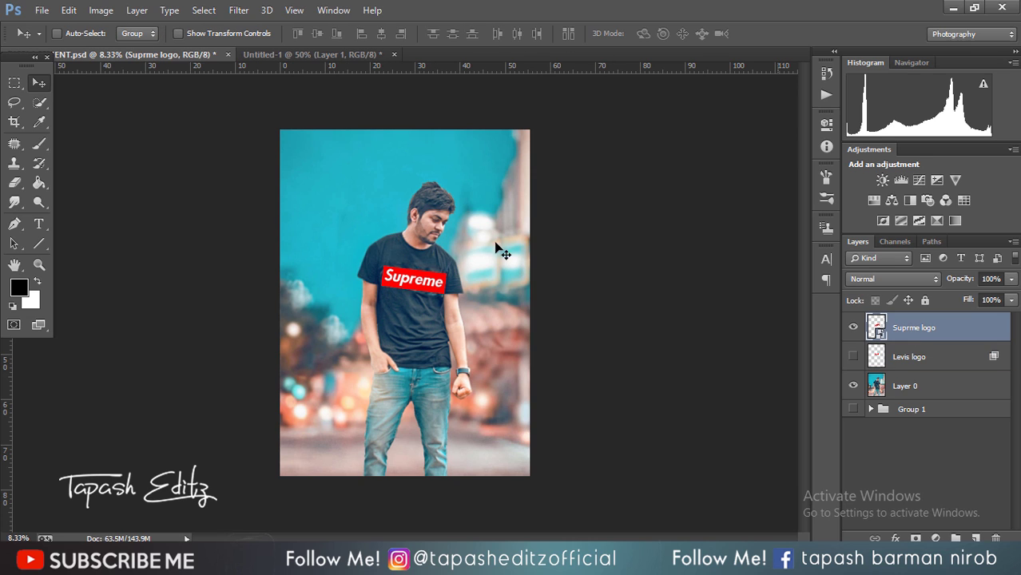
# - Apply a Displace filter (scale 10/10) to the Suprme logo using Desktop's DISPLACEMENT.psd
pyautogui.click(238, 10)
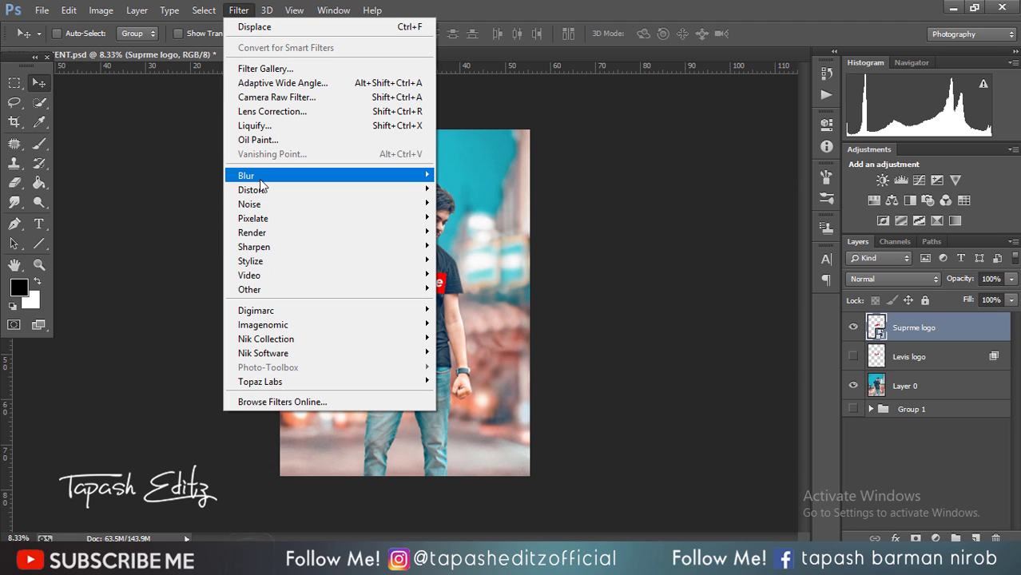
pyautogui.moveTo(253, 189)
pyautogui.click(466, 190)
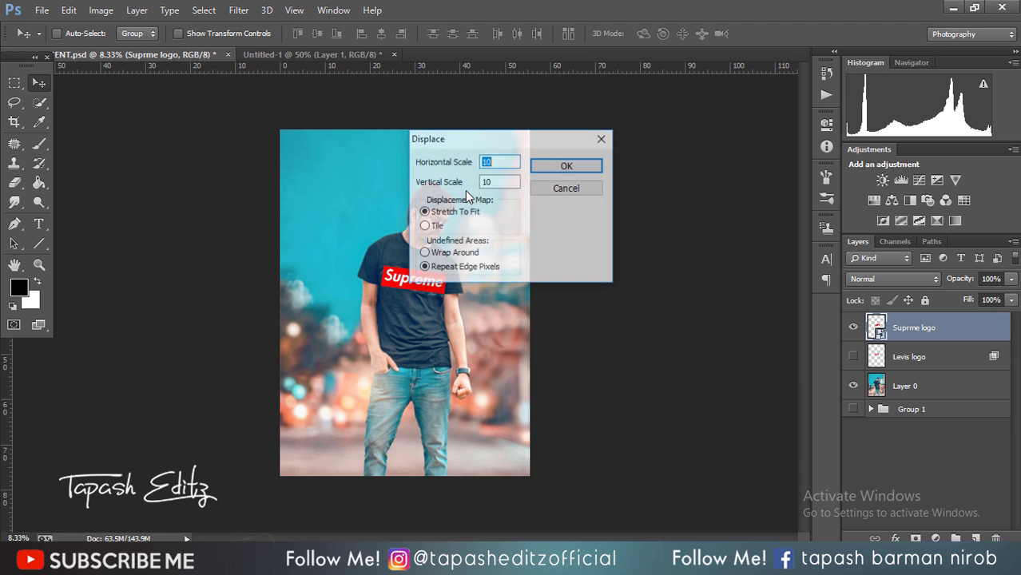
pyautogui.click(551, 169)
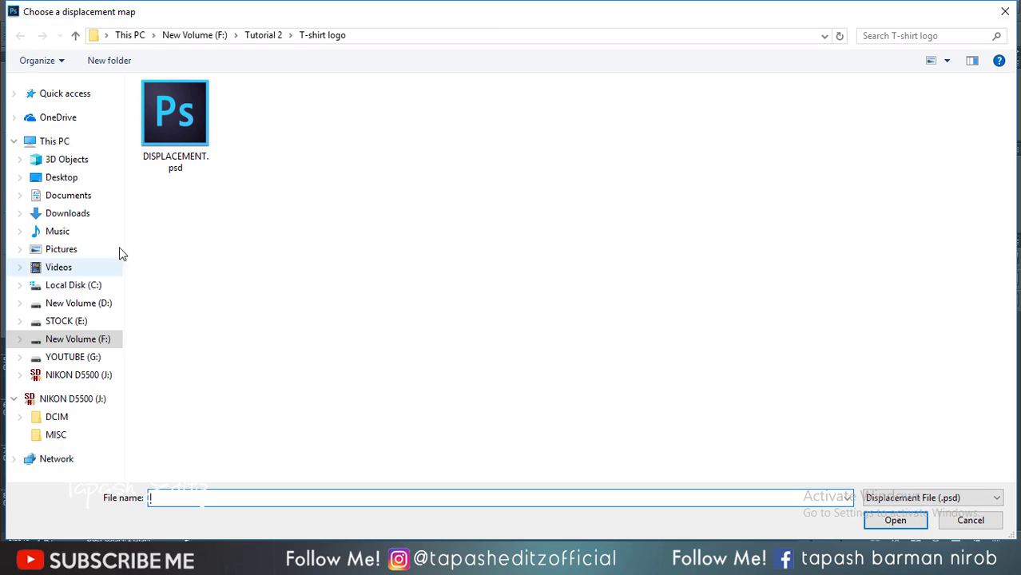
pyautogui.click(62, 309)
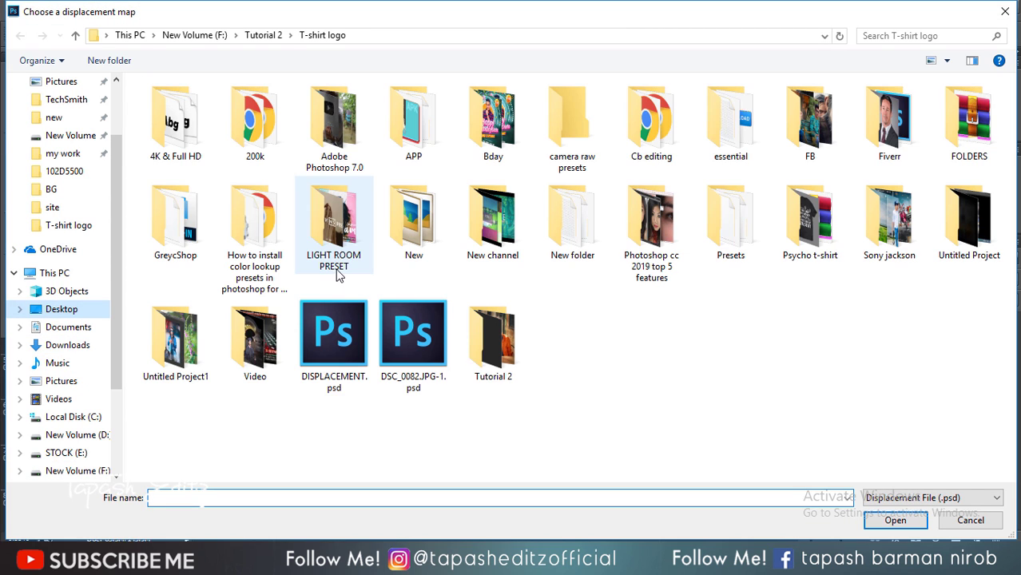
pyautogui.doubleClick(356, 304)
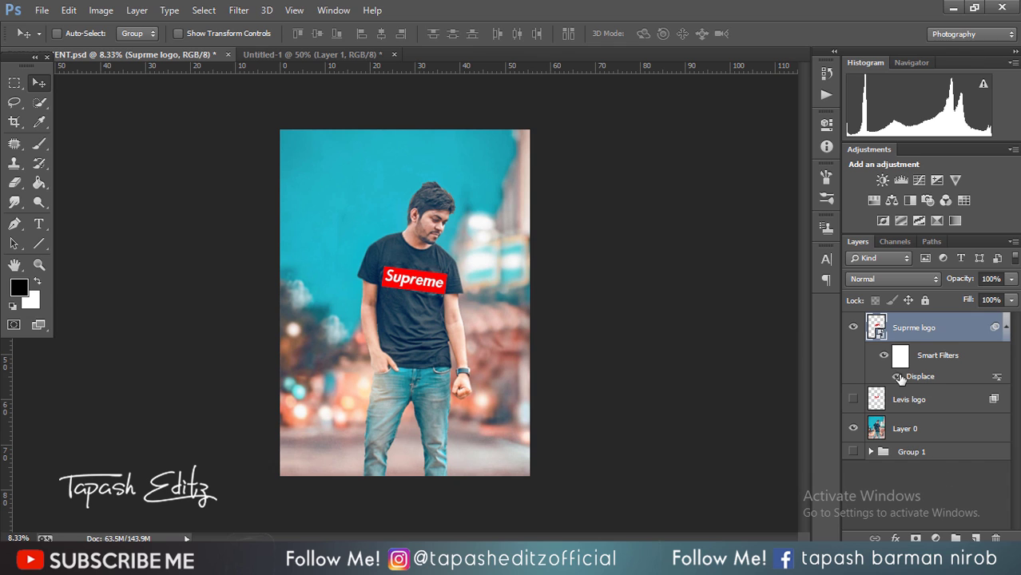
# - Set the Suprme logo's Blend If underlying-layer ranges to 10/92 and 169/190
pyautogui.rightClick(959, 329)
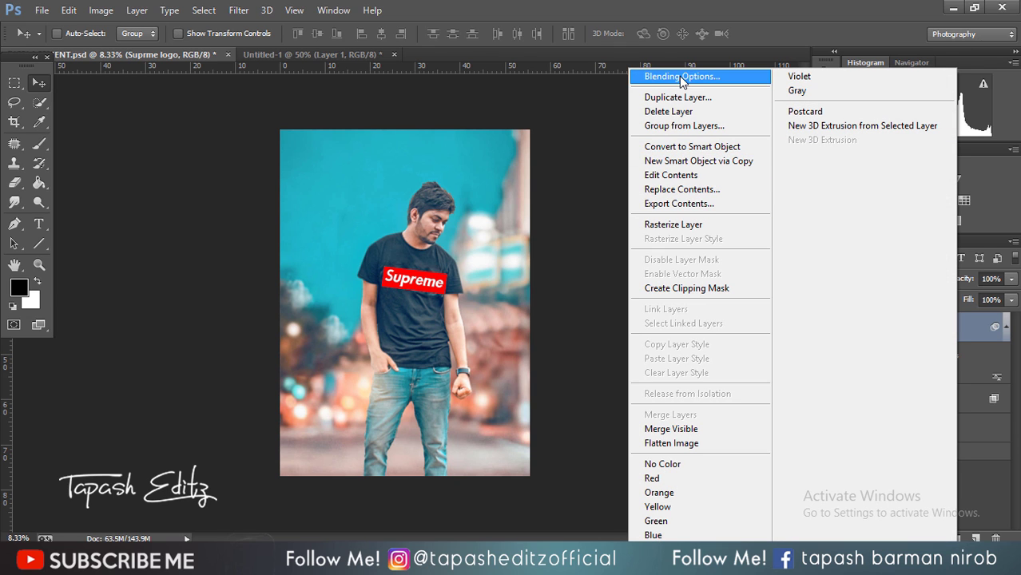
pyautogui.click(682, 76)
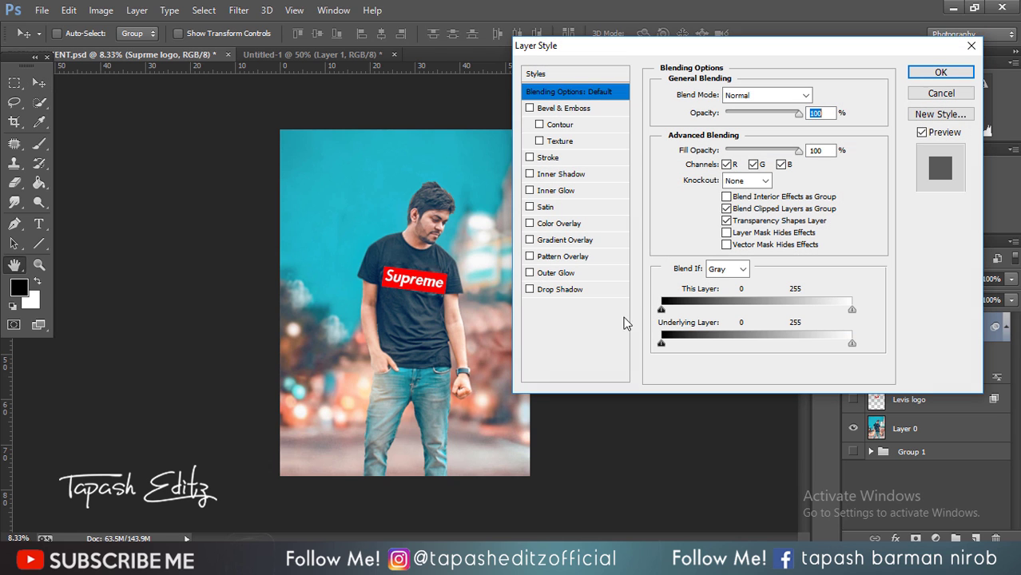
pyautogui.press('alt')
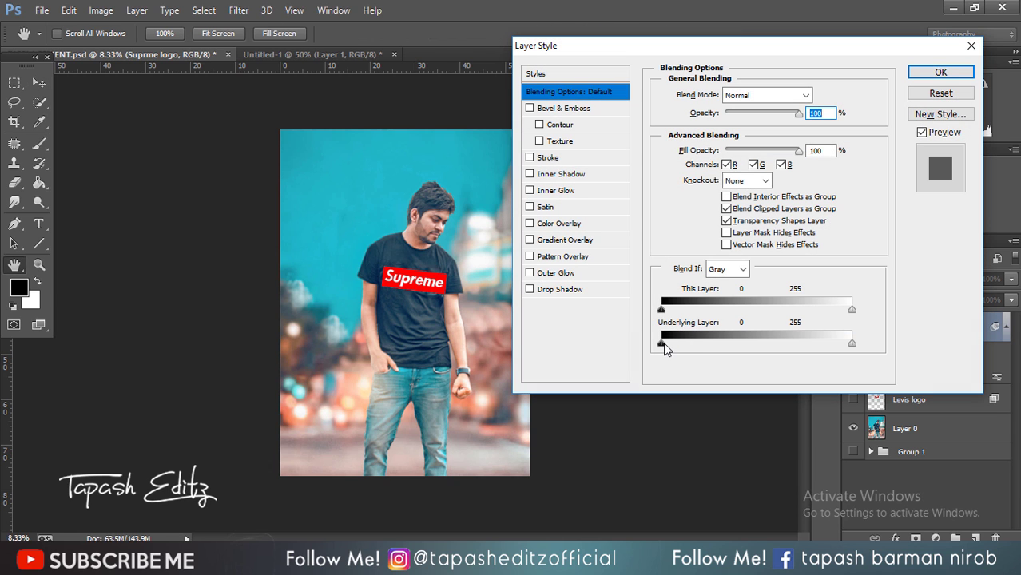
pyautogui.moveTo(664, 342); pyautogui.dragTo(711, 347)
pyautogui.moveTo(716, 347); pyautogui.dragTo(732, 346)
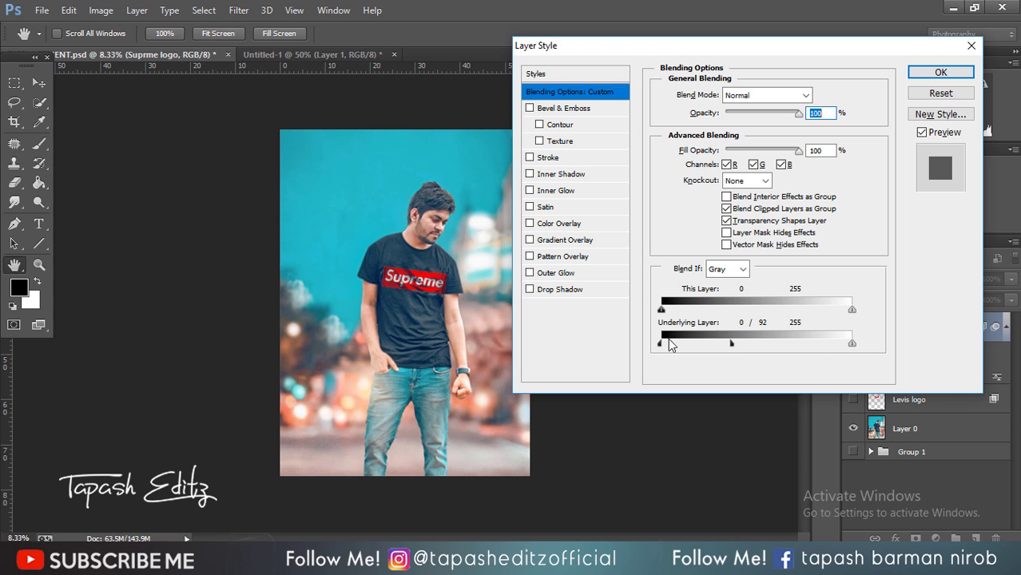
pyautogui.moveTo(669, 340); pyautogui.dragTo(673, 343)
pyautogui.moveTo(852, 344)
pyautogui.mouseDown()
pyautogui.moveTo(796, 349)
pyautogui.moveTo(805, 344)
pyautogui.mouseUp()
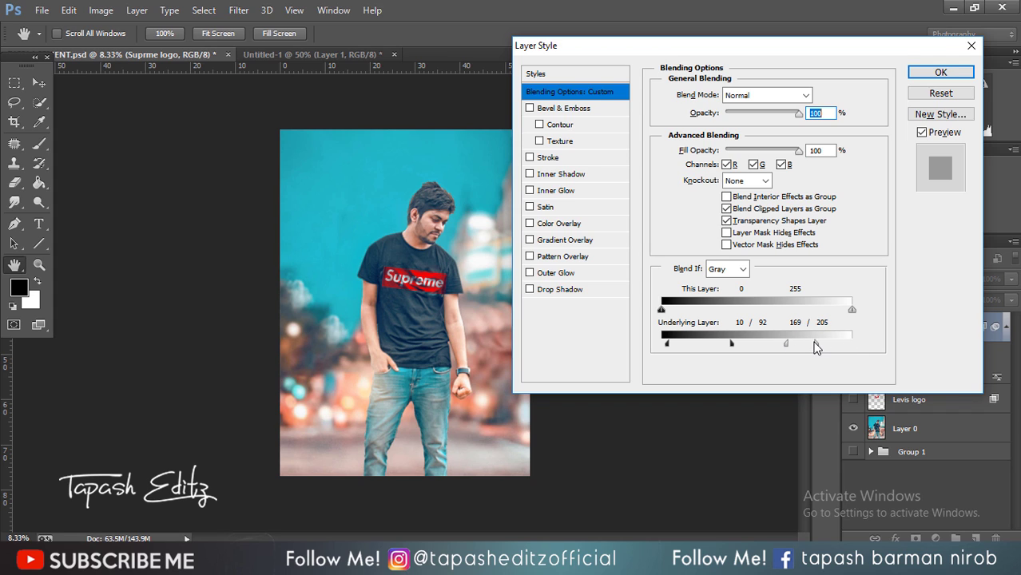
pyautogui.click(939, 71)
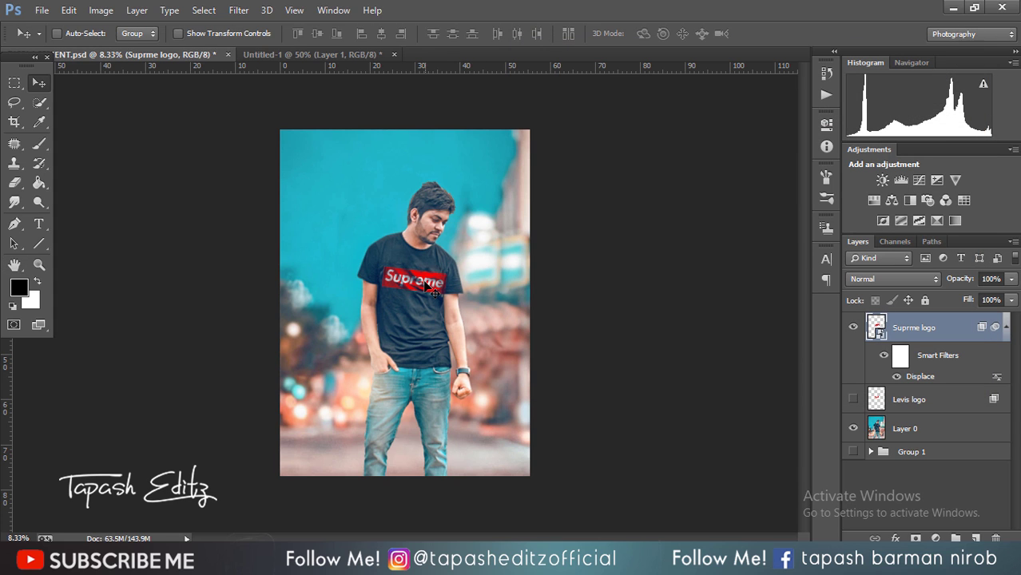
# - Nudge the Supreme logo into position on the chest
pyautogui.moveTo(438, 286); pyautogui.dragTo(425, 284)
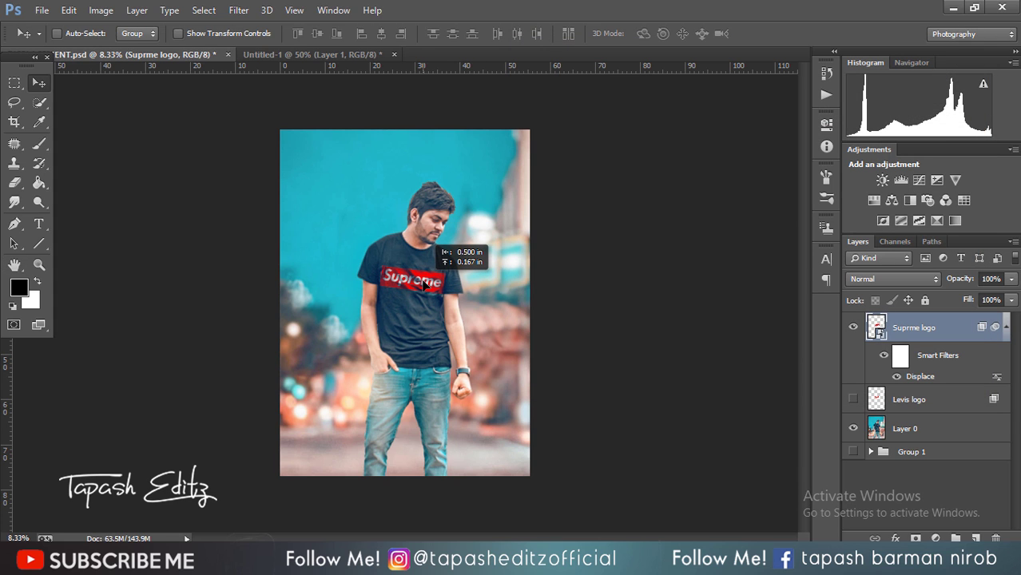
pyautogui.moveTo(424, 286); pyautogui.dragTo(430, 291)
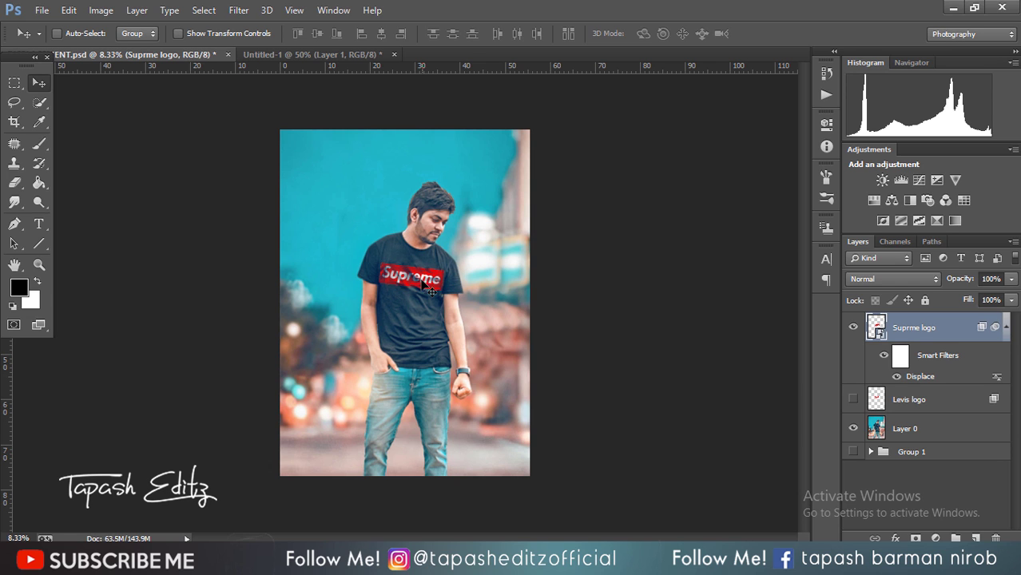
pyautogui.scroll(2, 427, 272)
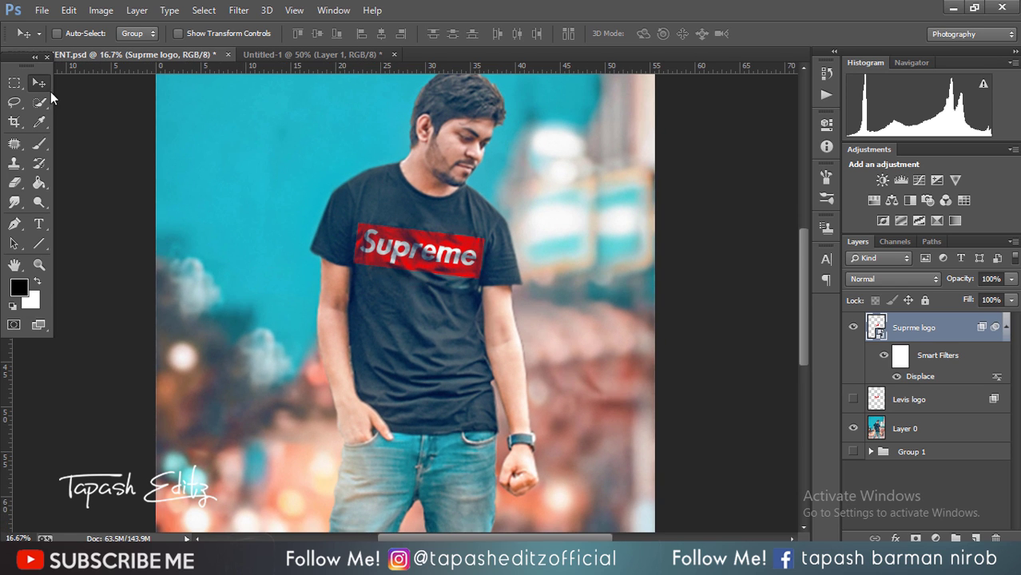
# - Rescale the Supreme logo to about 178% across the chest and commit the transform
pyautogui.click(178, 33)
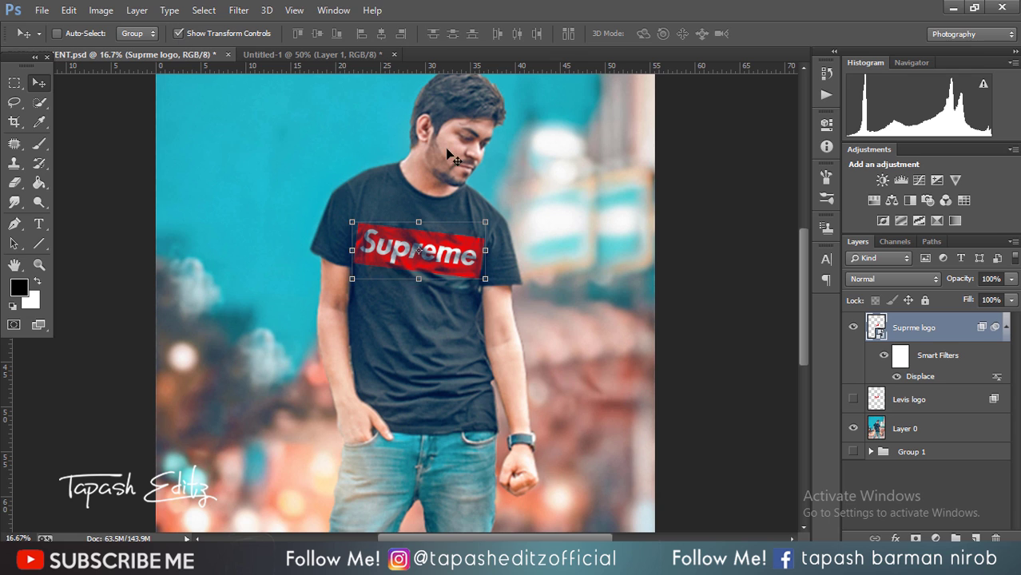
pyautogui.click(488, 224)
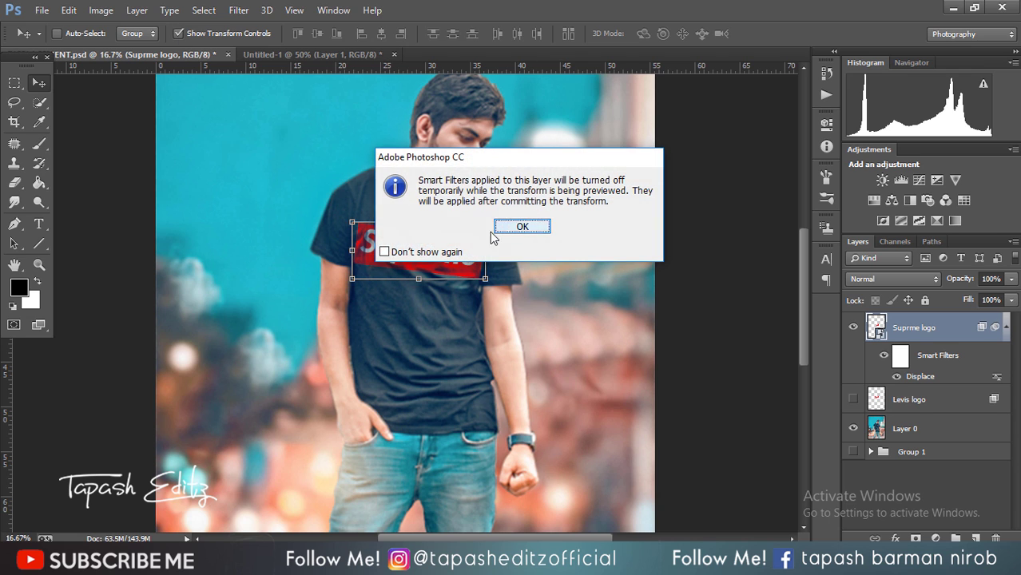
pyautogui.click(493, 228)
pyautogui.moveTo(508, 123)
pyautogui.mouseDown()
pyautogui.moveTo(507, 133)
pyautogui.moveTo(497, 102)
pyautogui.mouseUp()
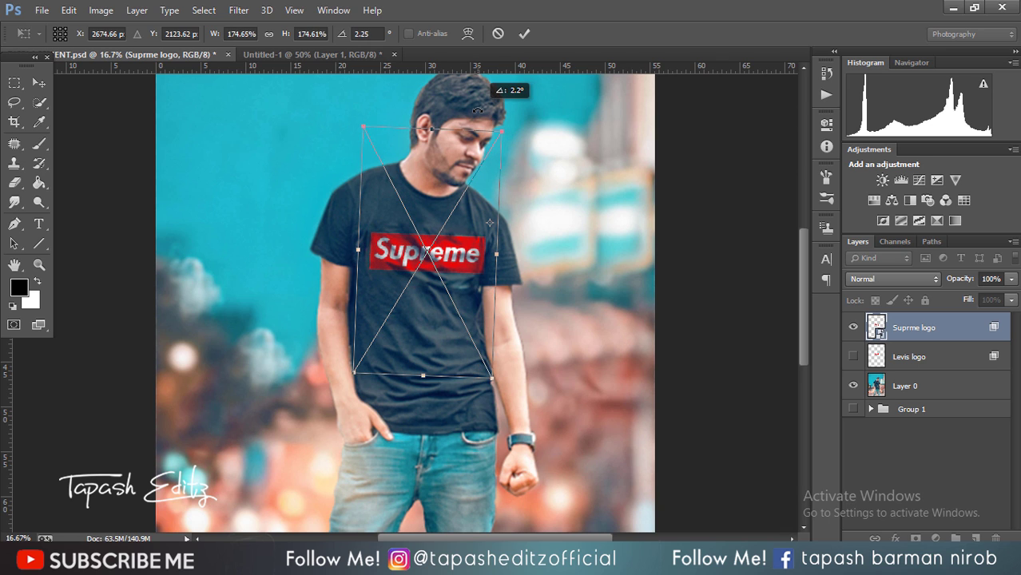
pyautogui.moveTo(471, 254); pyautogui.dragTo(459, 259)
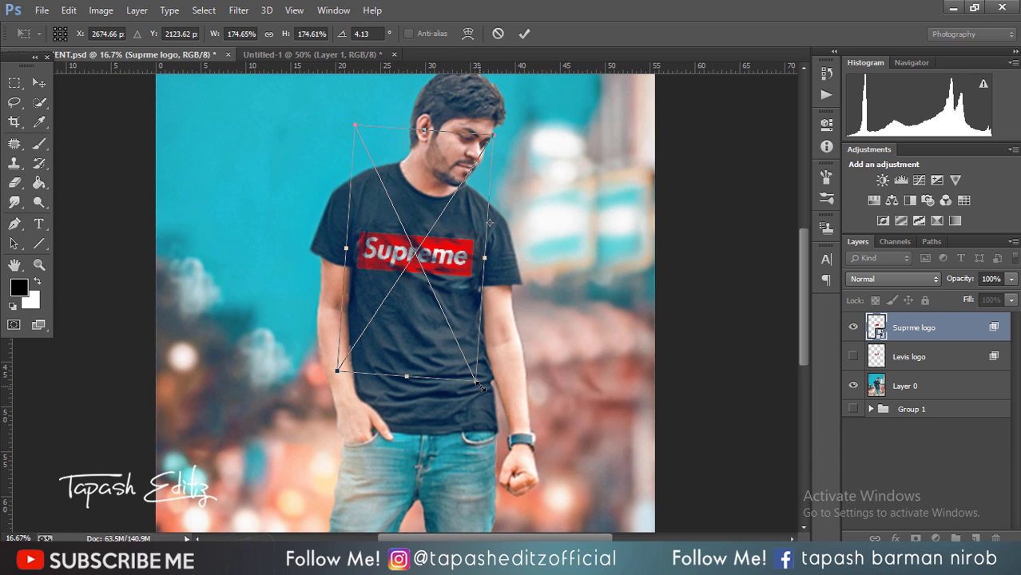
pyautogui.moveTo(479, 384); pyautogui.dragTo(479, 387)
pyautogui.moveTo(459, 266); pyautogui.dragTo(463, 267)
pyautogui.click(525, 34)
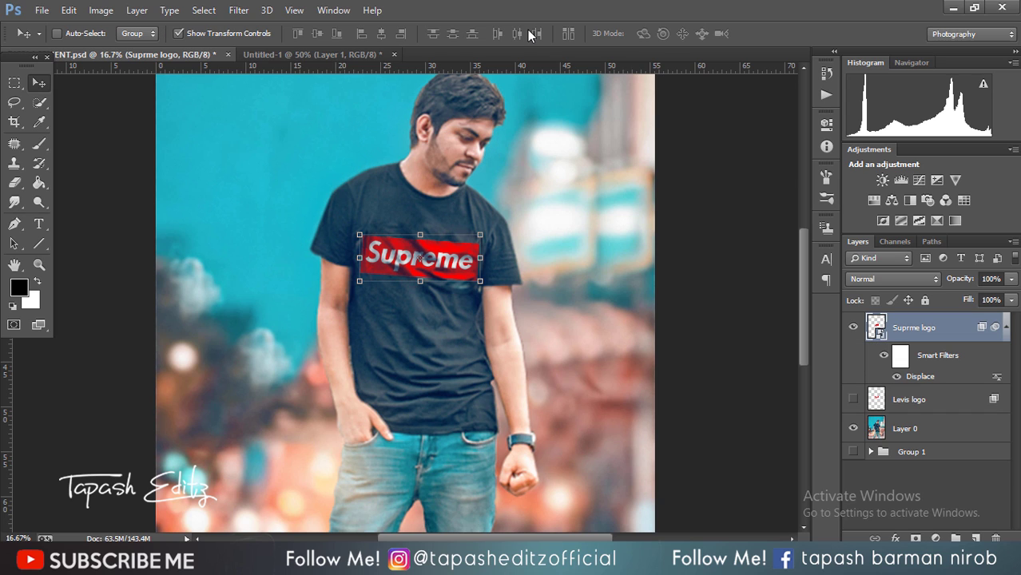
pyautogui.click(179, 34)
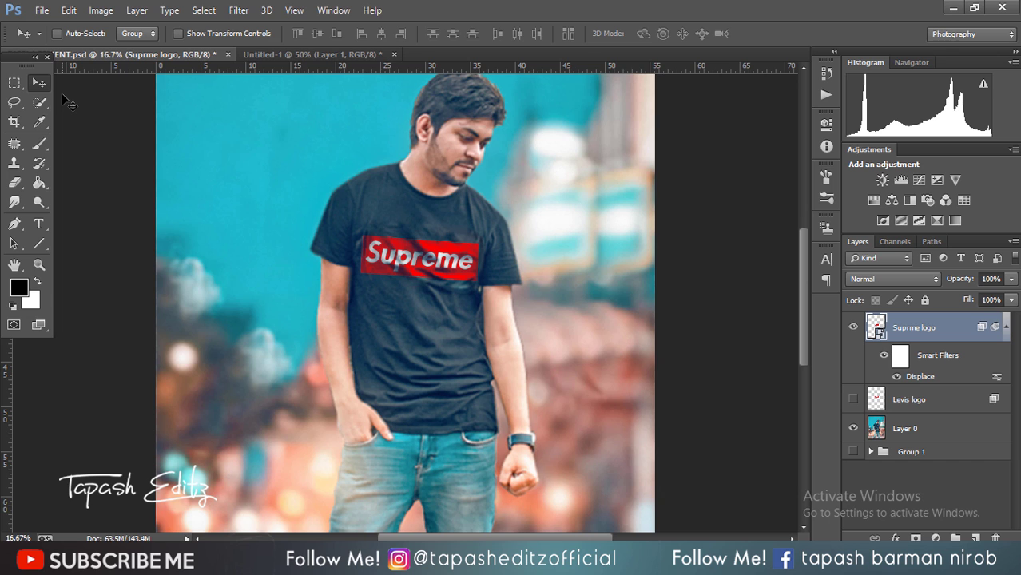
pyautogui.hotkey('ctrl', '-')
pyautogui.hotkey('ctrl', '-')
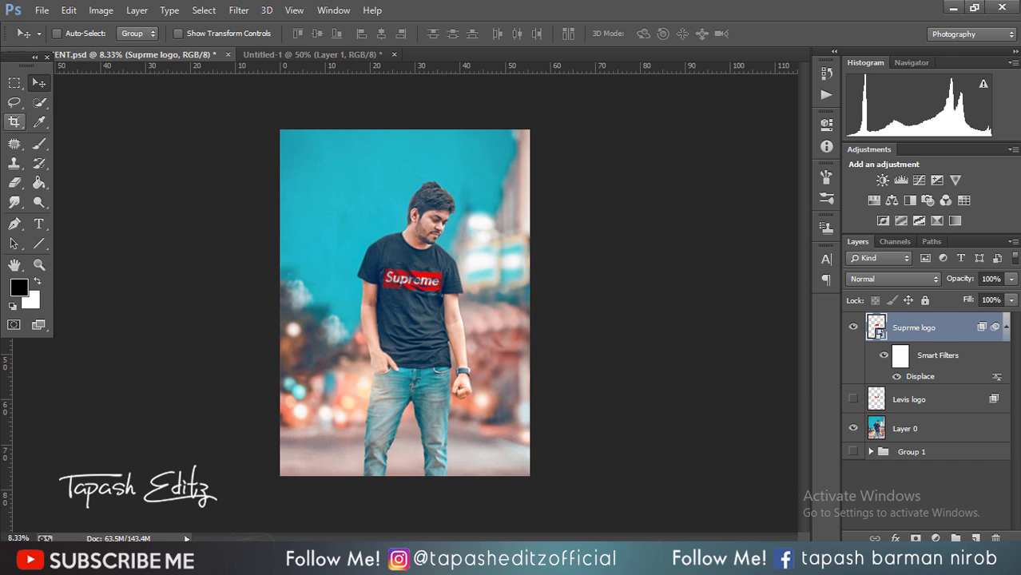
# - Rasterize the Suprme logo layer and apply Levels with inputs 22, 2.81 and 255
pyautogui.rightClick(935, 327)
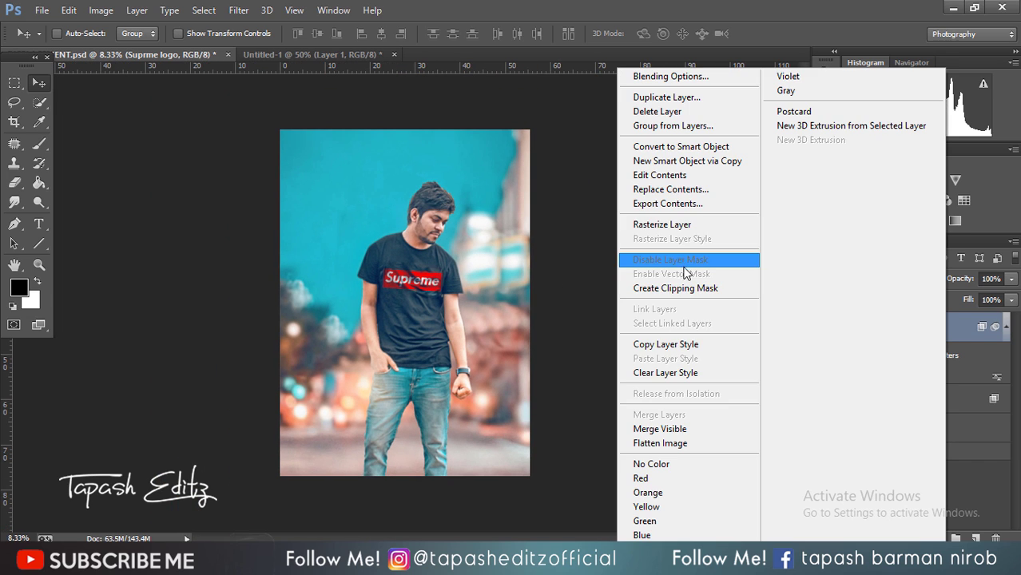
pyautogui.click(673, 227)
pyautogui.click(101, 10)
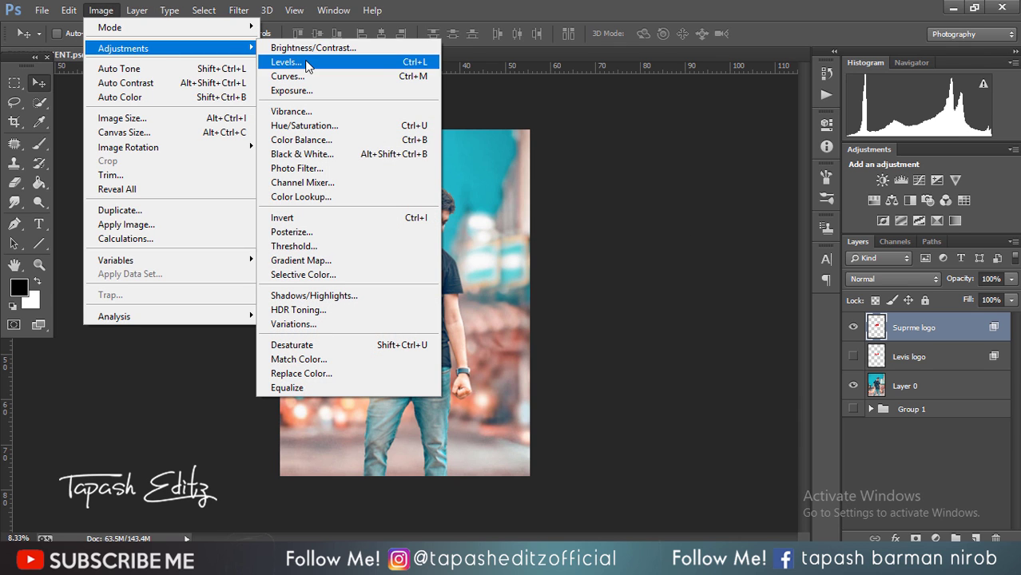
pyautogui.click(312, 61)
pyautogui.moveTo(770, 257)
pyautogui.mouseDown()
pyautogui.moveTo(796, 260)
pyautogui.moveTo(711, 260)
pyautogui.mouseUp()
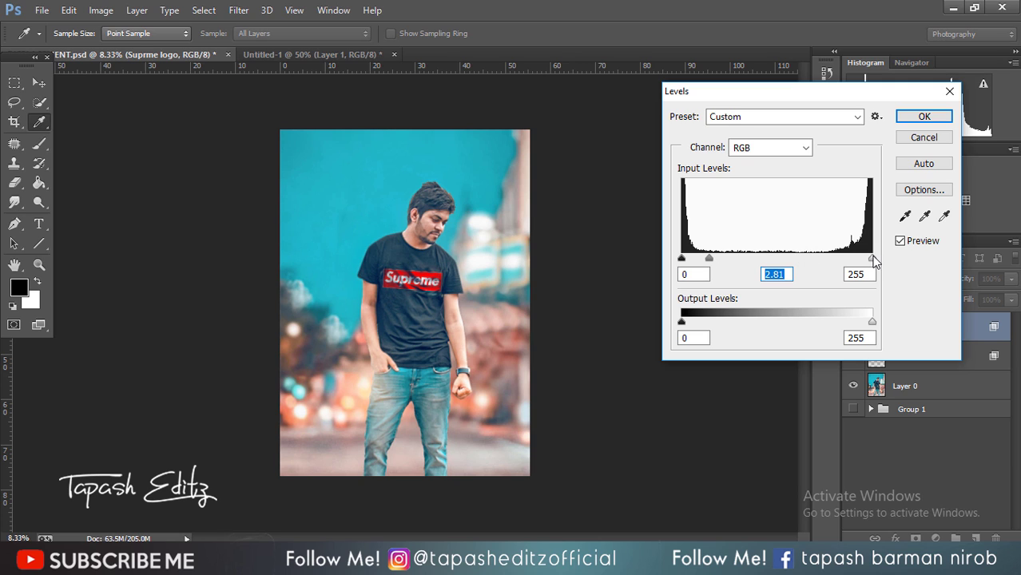
pyautogui.moveTo(873, 259)
pyautogui.mouseDown()
pyautogui.moveTo(851, 259)
pyautogui.moveTo(873, 258)
pyautogui.mouseUp()
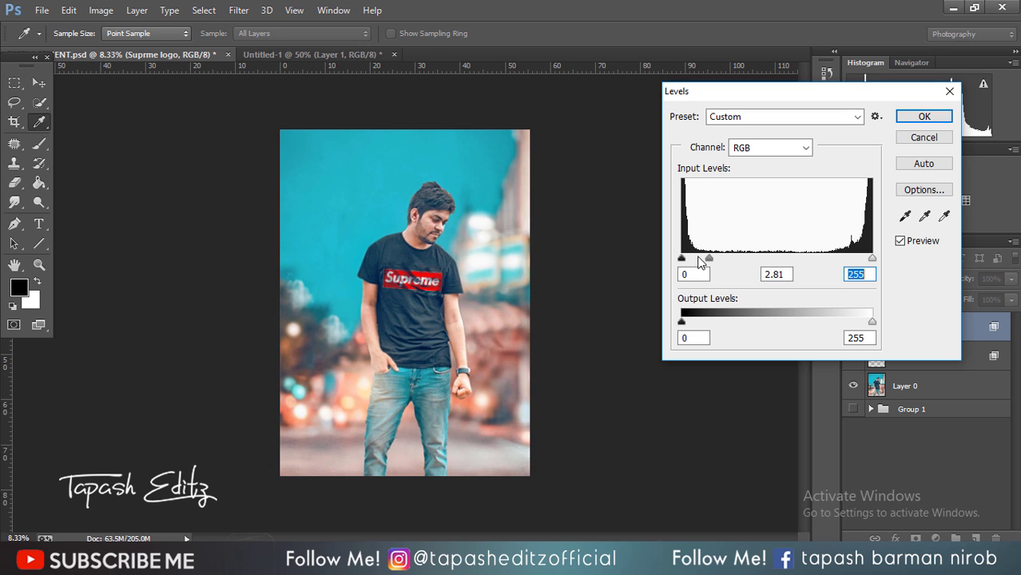
pyautogui.moveTo(685, 262); pyautogui.dragTo(698, 261)
pyautogui.click(924, 116)
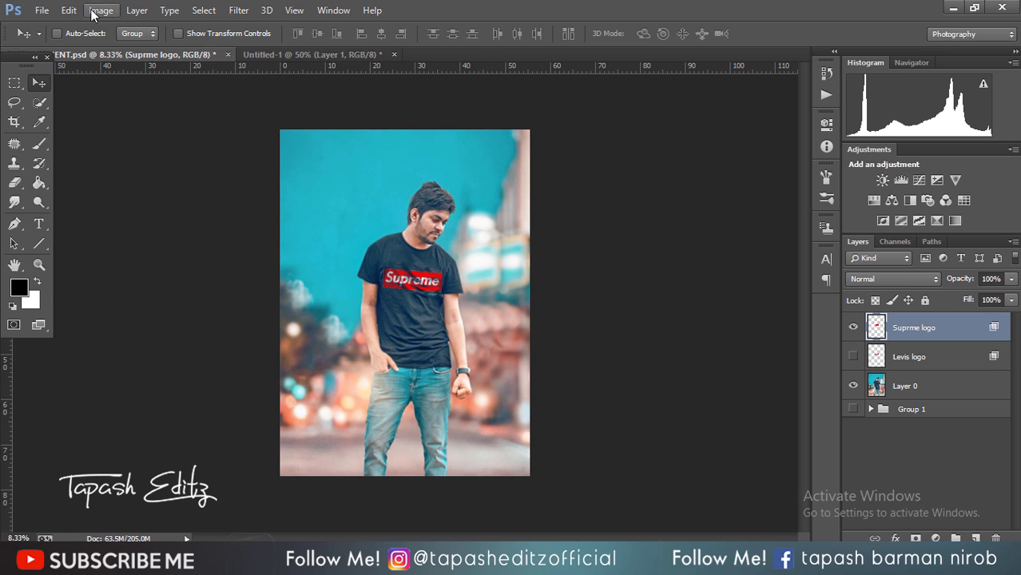
# - Apply Hue/Saturation to the Suprme logo: Hue +10, Saturation +63, Lightness +12
pyautogui.click(101, 10)
pyautogui.click(296, 124)
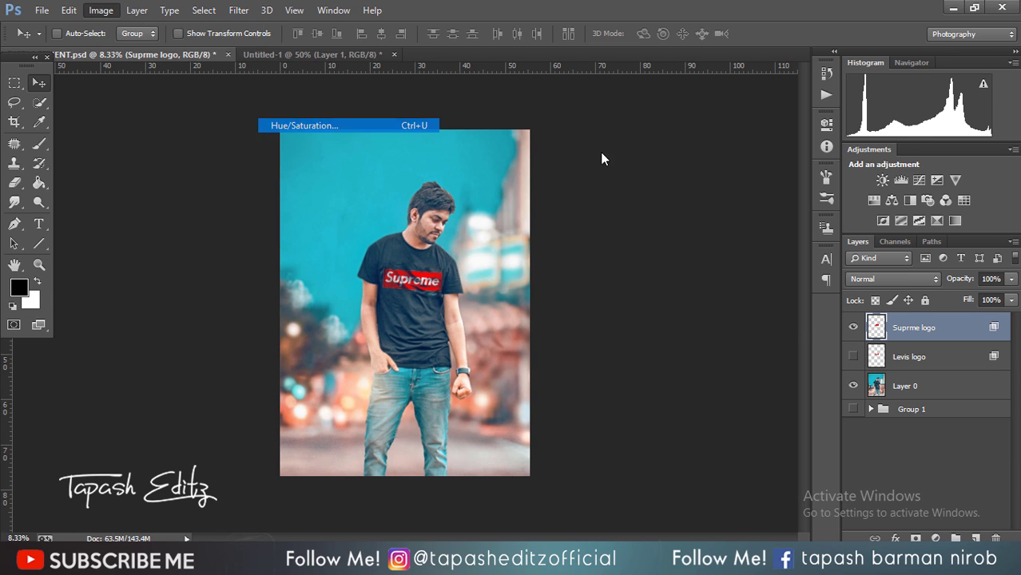
pyautogui.moveTo(709, 219); pyautogui.dragTo(756, 220)
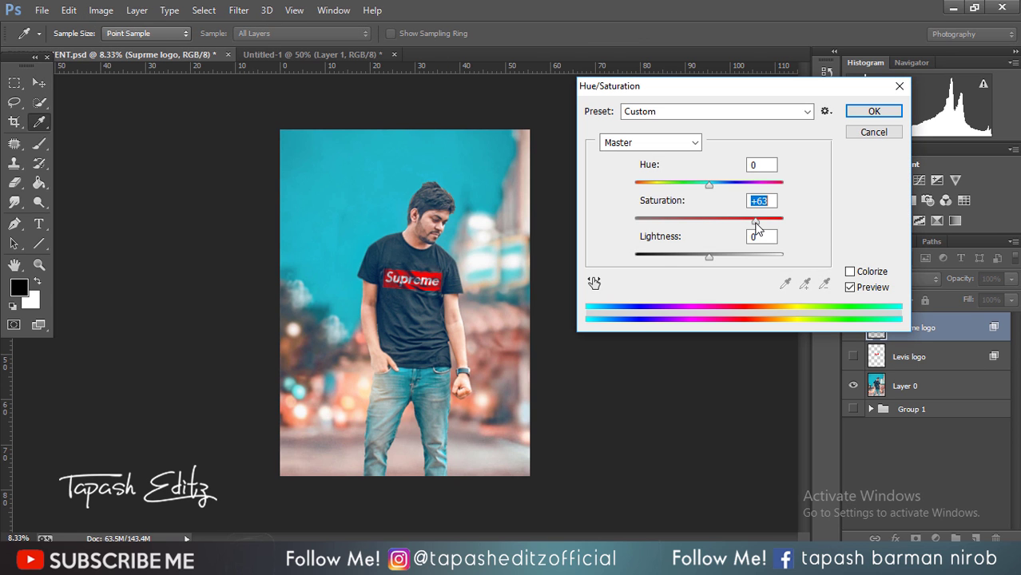
pyautogui.moveTo(711, 192)
pyautogui.mouseDown()
pyautogui.moveTo(639, 189)
pyautogui.moveTo(718, 197)
pyautogui.mouseUp()
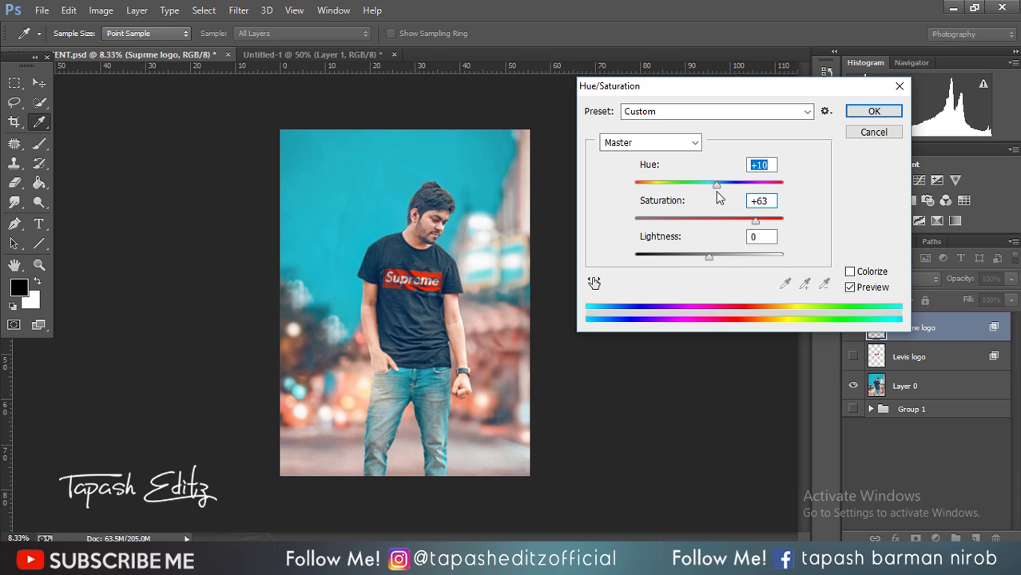
pyautogui.moveTo(709, 254); pyautogui.dragTo(718, 254)
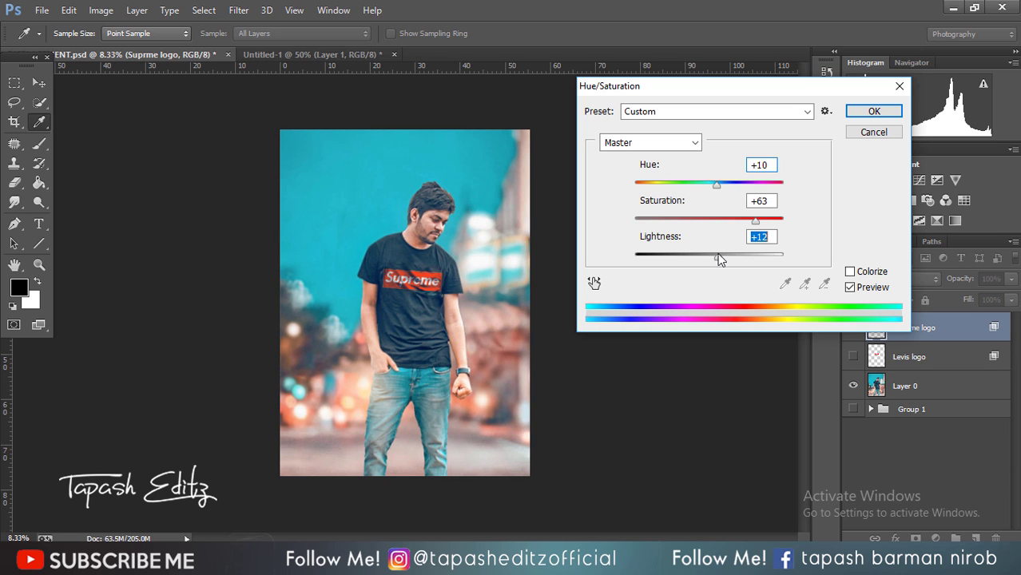
pyautogui.click(866, 118)
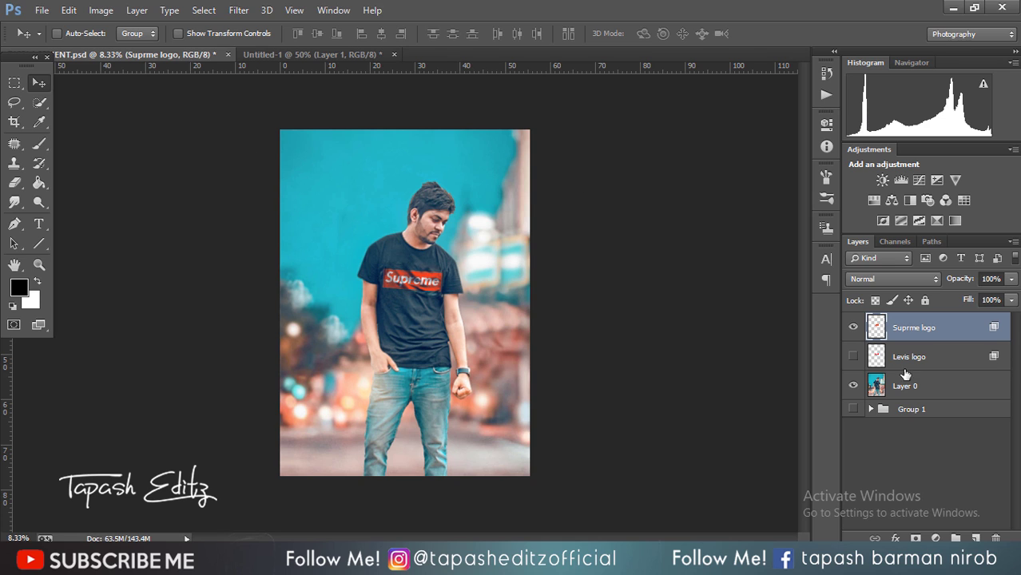
# - Toggle the Levis and Supreme logo layers to compare them, leaving Levis hidden
pyautogui.click(854, 356)
pyautogui.click(854, 328)
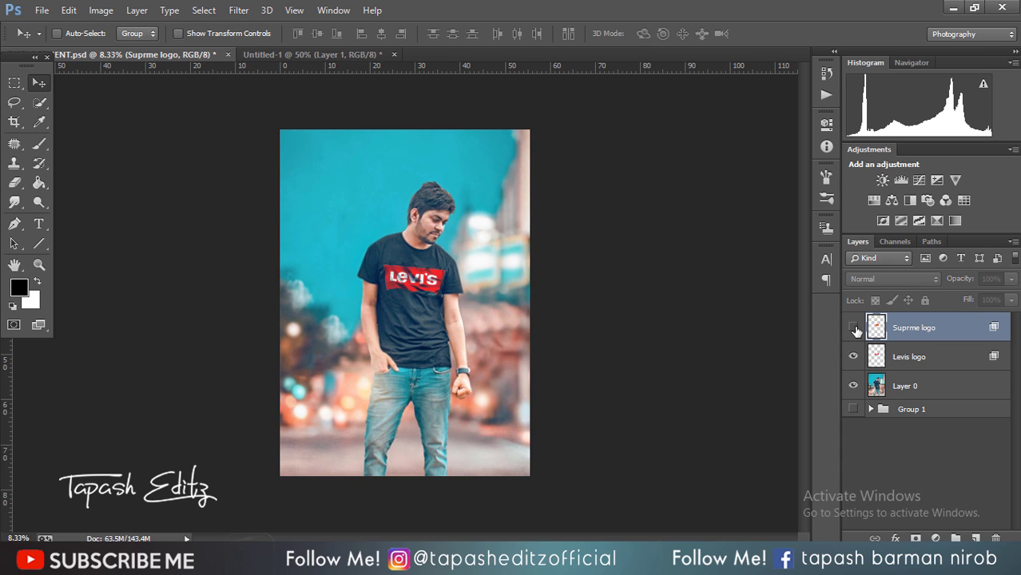
pyautogui.click(853, 328)
pyautogui.click(853, 357)
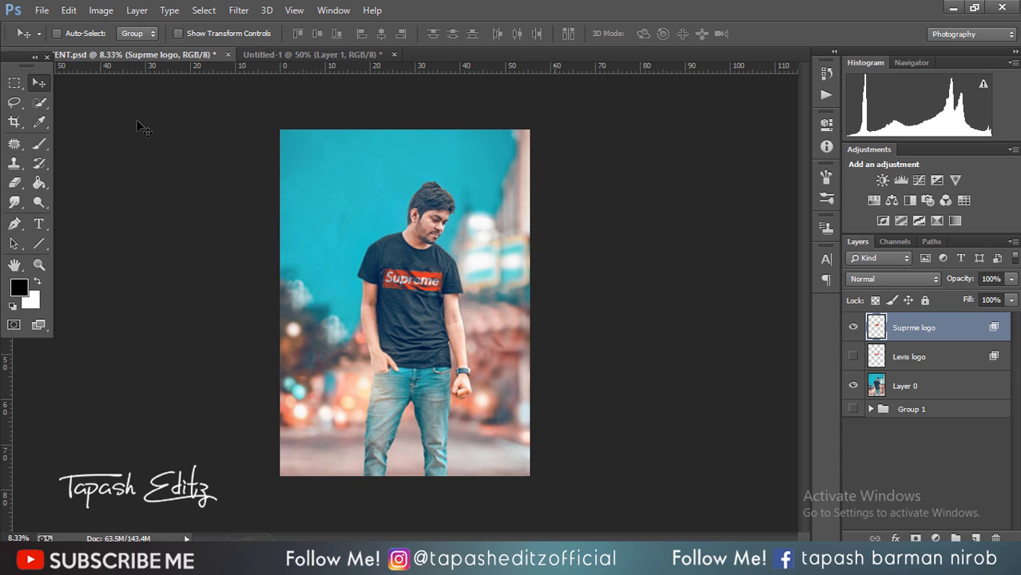
# - Scale the Supreme logo up to about 108.5% and commit
pyautogui.click(190, 33)
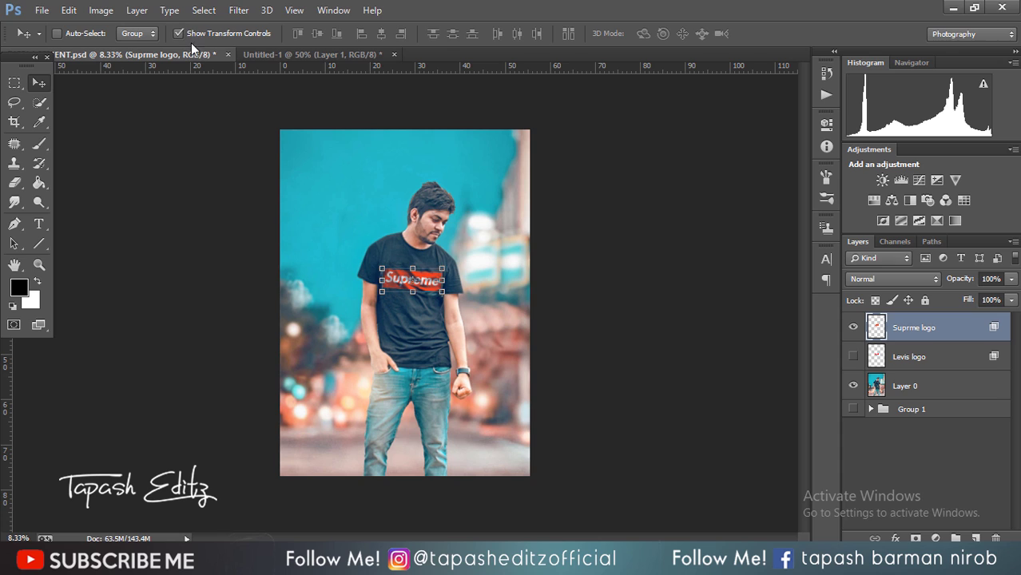
pyautogui.click(444, 268)
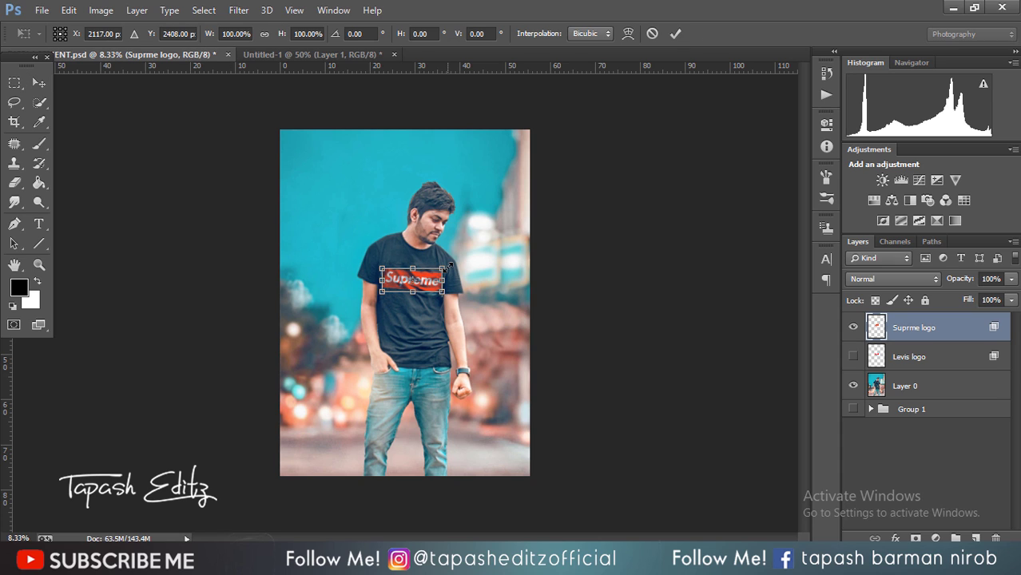
pyautogui.moveTo(449, 267); pyautogui.dragTo(448, 269)
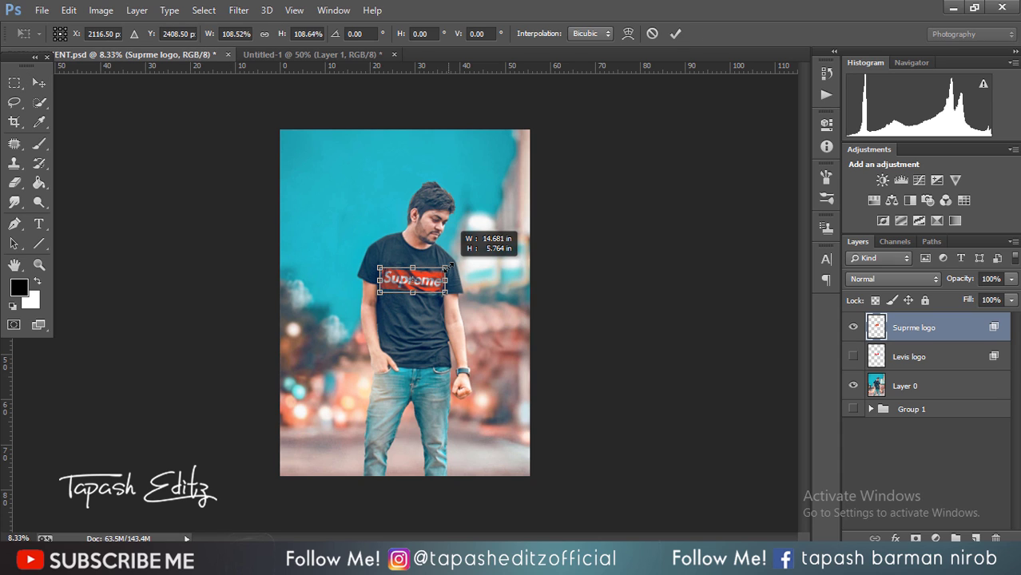
pyautogui.click(674, 36)
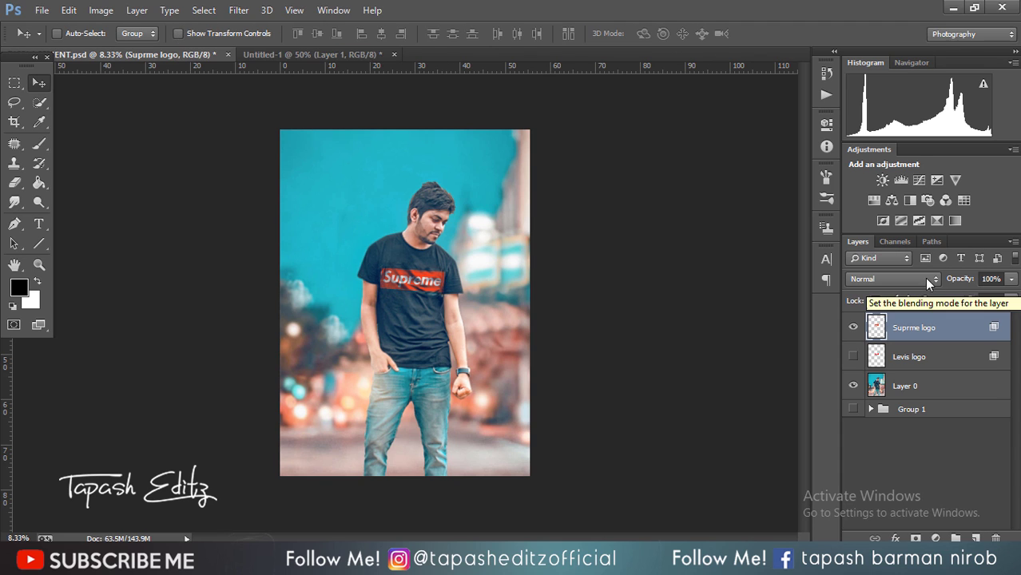
# - Add a Brightness/Contrast adjustment clipped to the Supreme logo, with brightness -79 and contrast -2
pyautogui.click(883, 181)
pyautogui.click(694, 368)
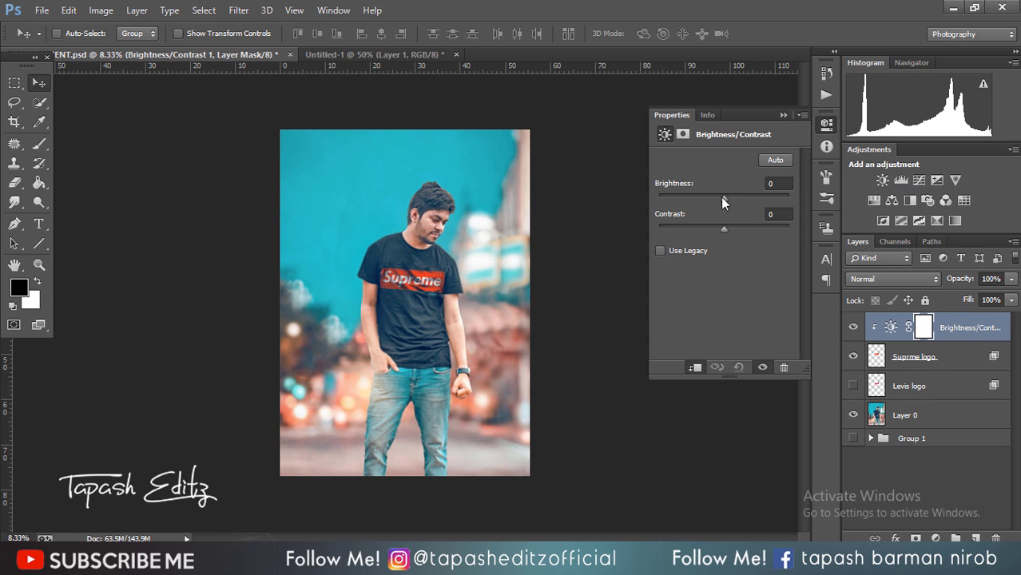
pyautogui.moveTo(704, 196)
pyautogui.mouseDown()
pyautogui.moveTo(737, 195)
pyautogui.moveTo(693, 229)
pyautogui.moveTo(790, 225)
pyautogui.moveTo(703, 220)
pyautogui.moveTo(721, 220)
pyautogui.moveTo(673, 197)
pyautogui.mouseUp()
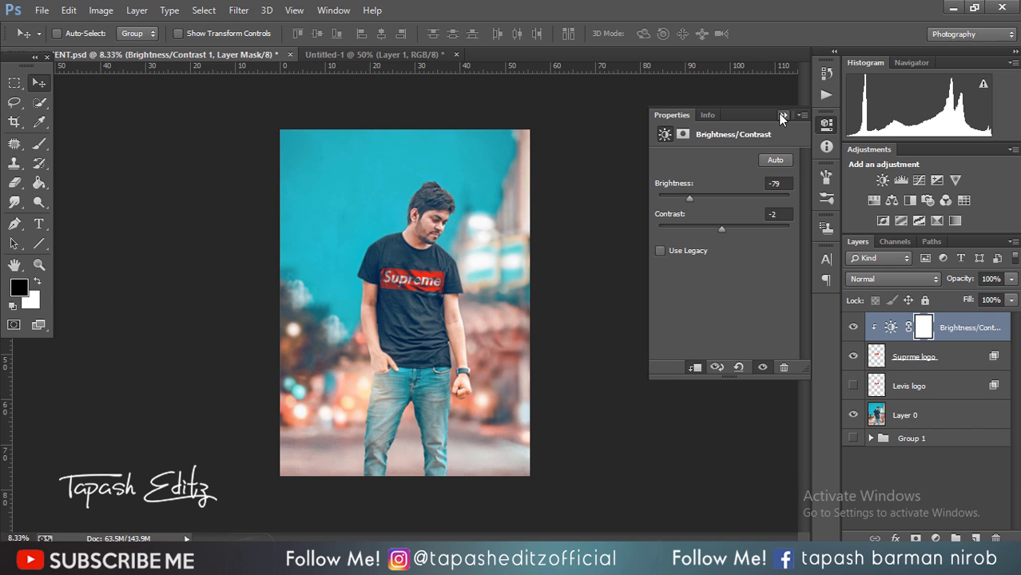
pyautogui.click(782, 116)
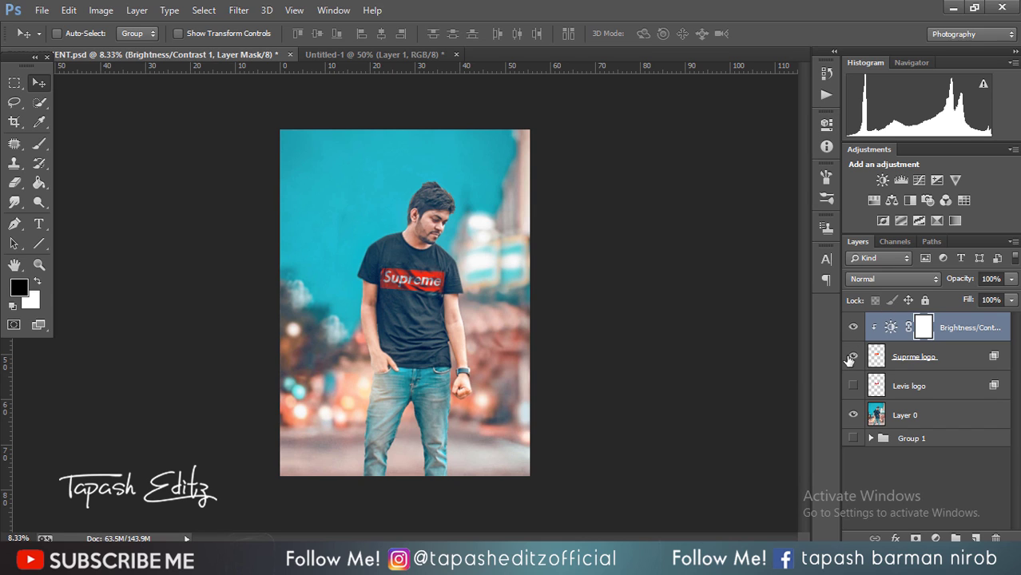
# - Merge the adjustment into the Suprme logo layer, then toggle the Levis and Supreme logos' visibility to compare
pyautogui.rightClick(959, 329)
pyautogui.click(723, 428)
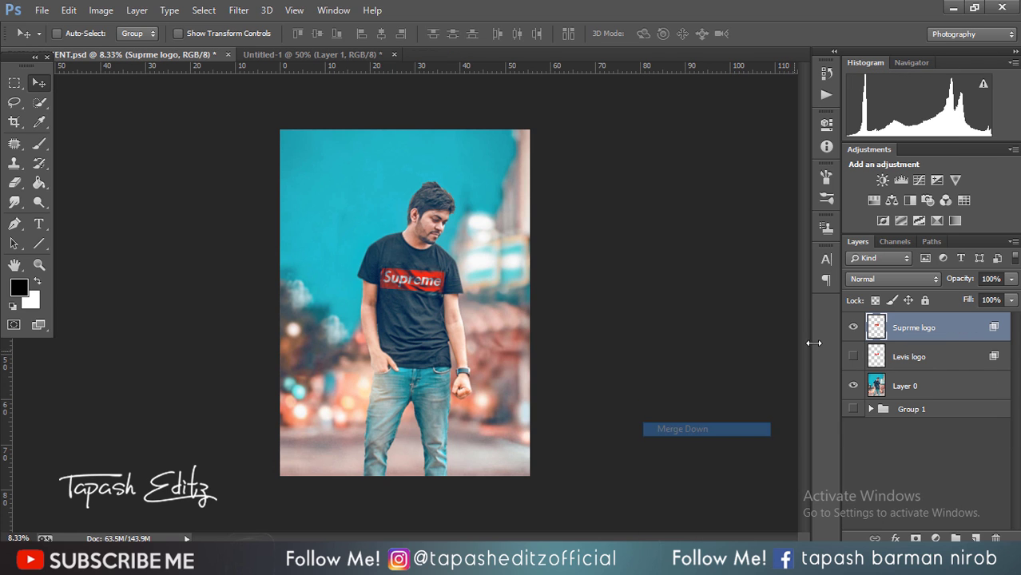
pyautogui.click(853, 355)
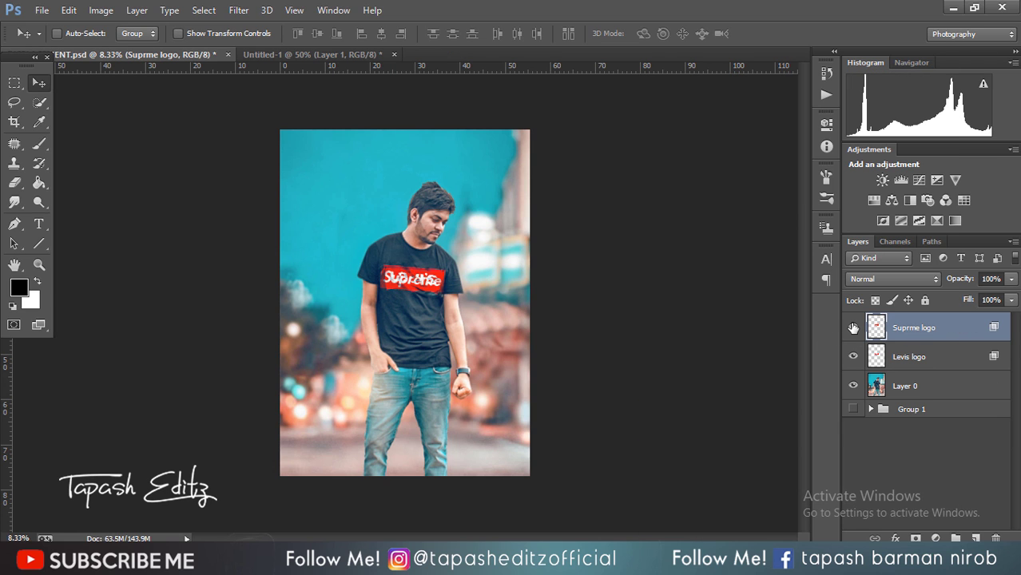
pyautogui.click(853, 328)
pyautogui.click(853, 327)
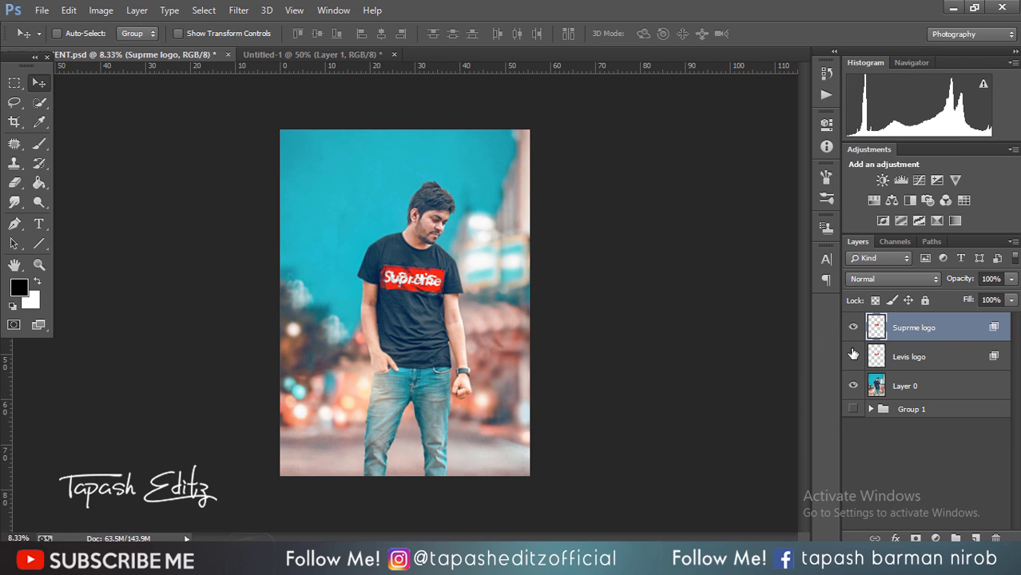